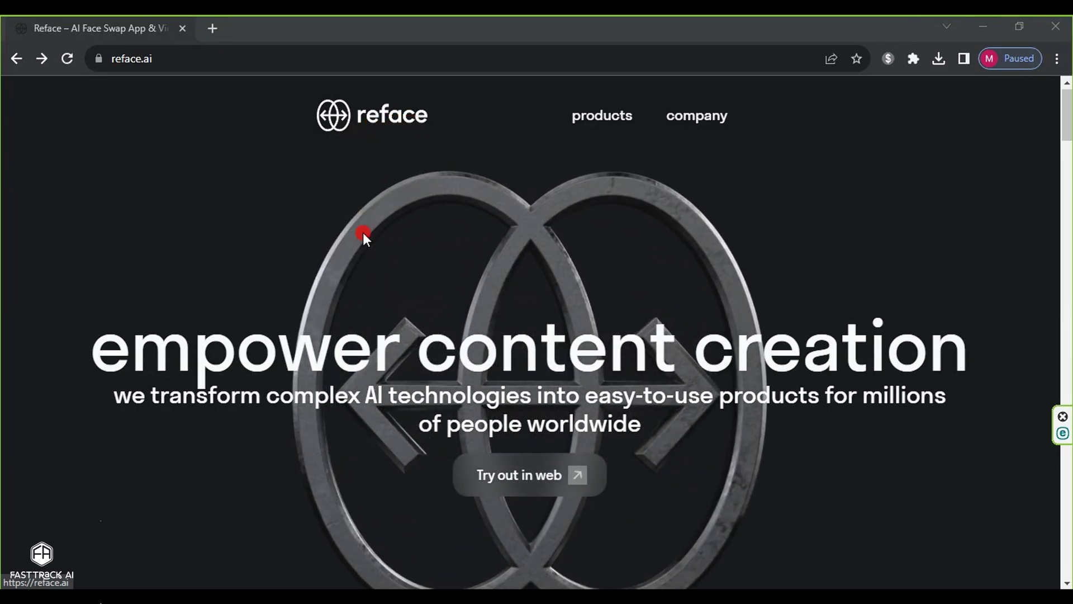
Scroll down the reface.ai home page toward the 'Try out in web' button.
{"action": "scroll", "coordinate": [363, 229], "scroll_direction": "down", "scroll_amount": 1}
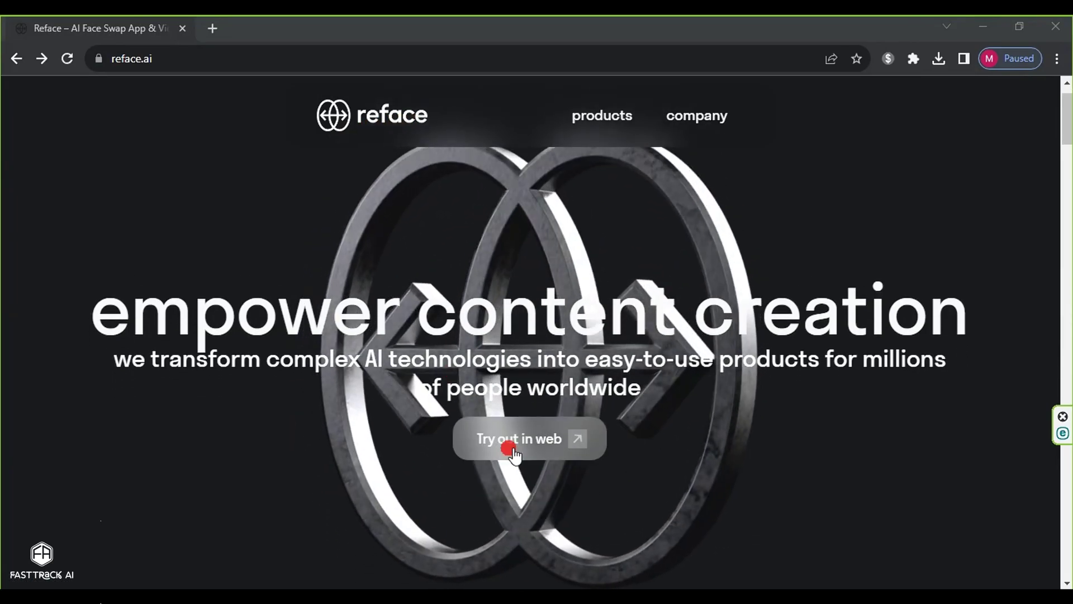
Launch the Unboring face-swap web app and browse its sample content and use cases.
{"action": "left_click", "coordinate": [536, 444]}
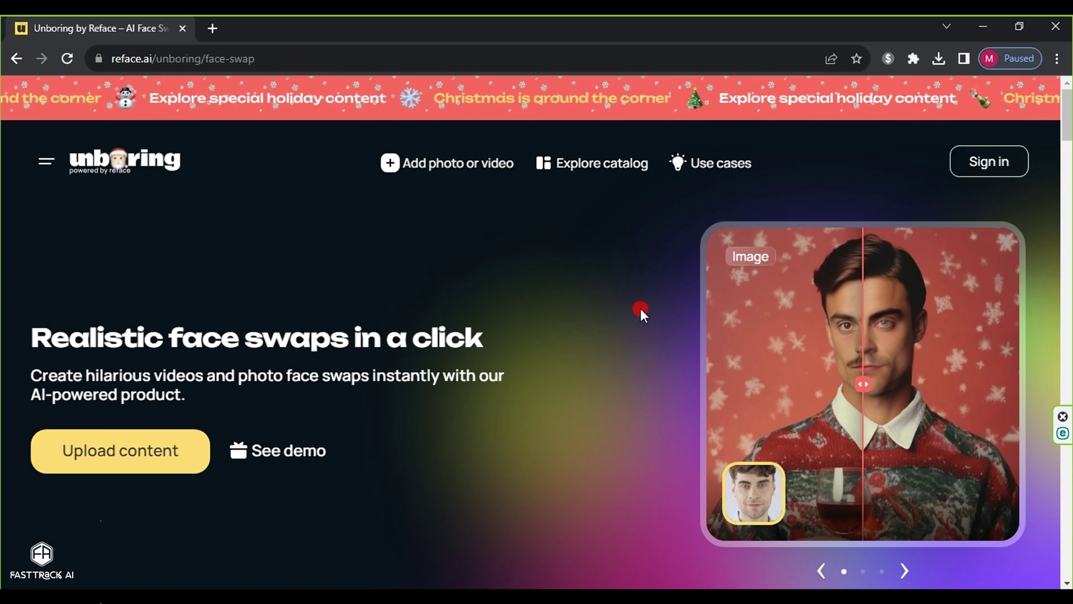
{"action": "scroll", "coordinate": [641, 309], "scroll_direction": "down", "scroll_amount": 5}
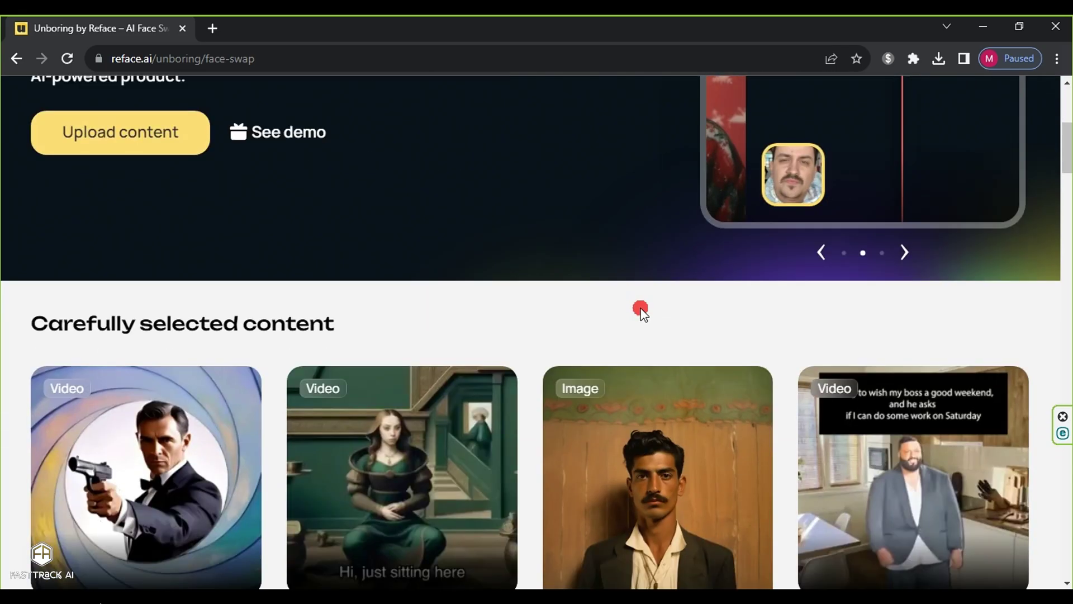
{"action": "scroll", "coordinate": [641, 309], "scroll_direction": "down", "scroll_amount": 3}
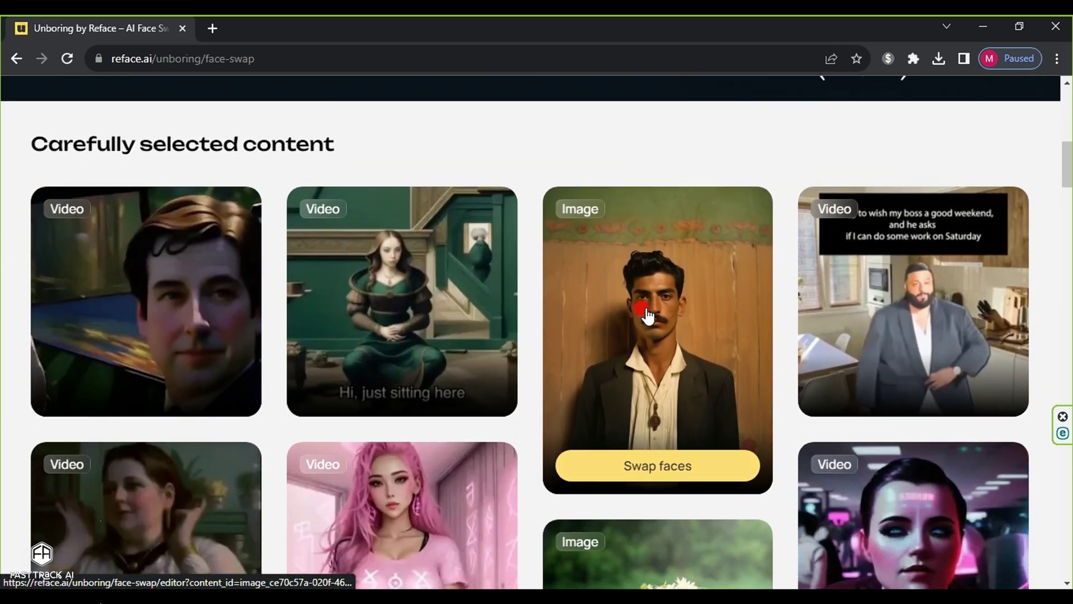
{"action": "scroll", "coordinate": [648, 317], "scroll_direction": "down", "scroll_amount": 9}
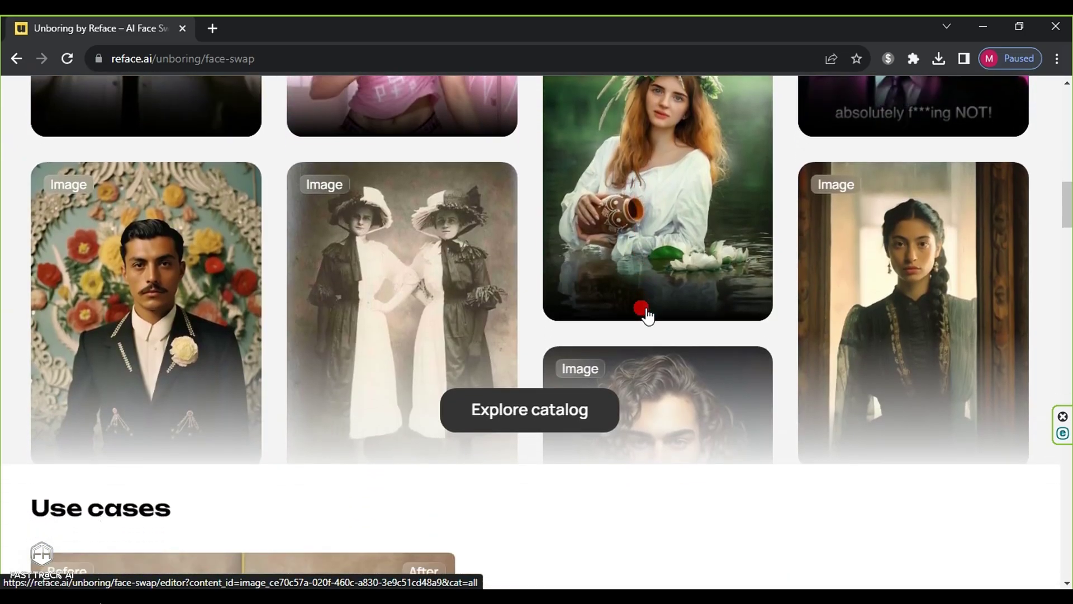
{"action": "scroll", "coordinate": [646, 316], "scroll_direction": "down", "scroll_amount": 7}
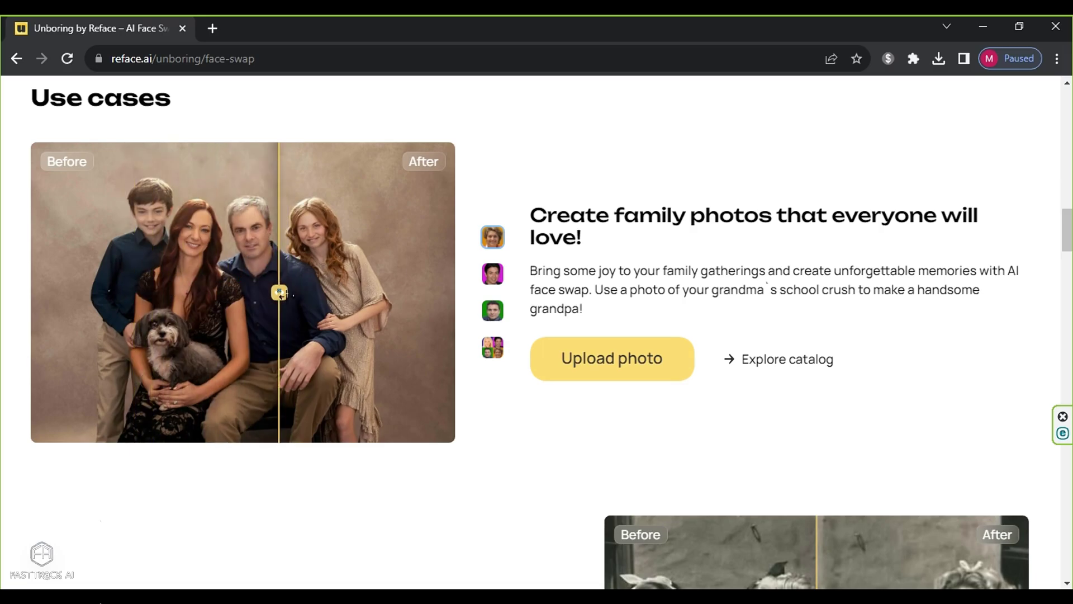
{"action": "scroll", "coordinate": [279, 292], "scroll_direction": "up", "scroll_amount": 20}
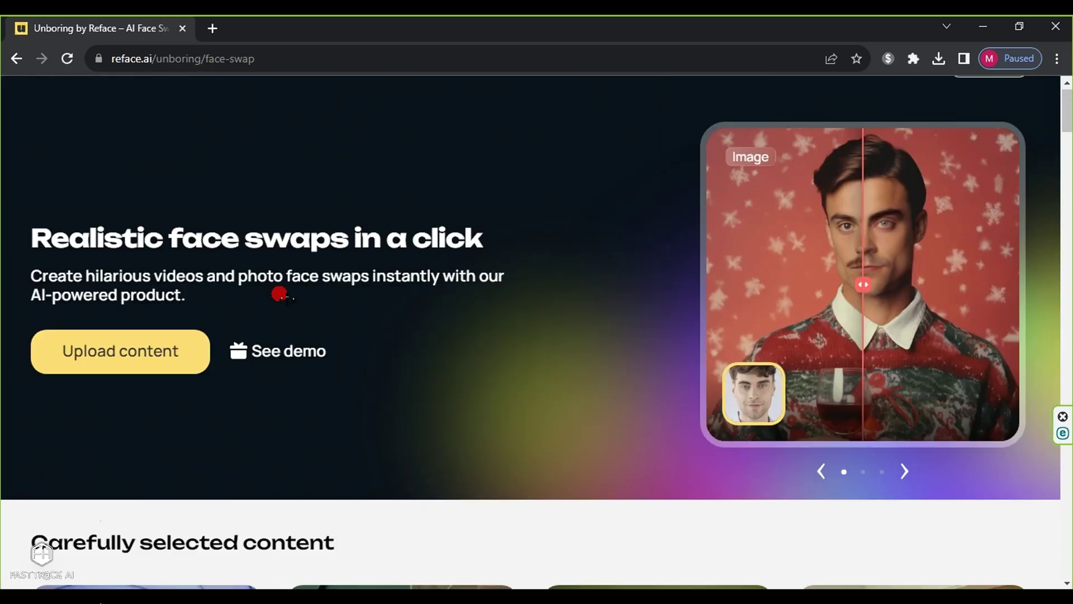
{"action": "scroll", "coordinate": [280, 292], "scroll_direction": "up", "scroll_amount": 2}
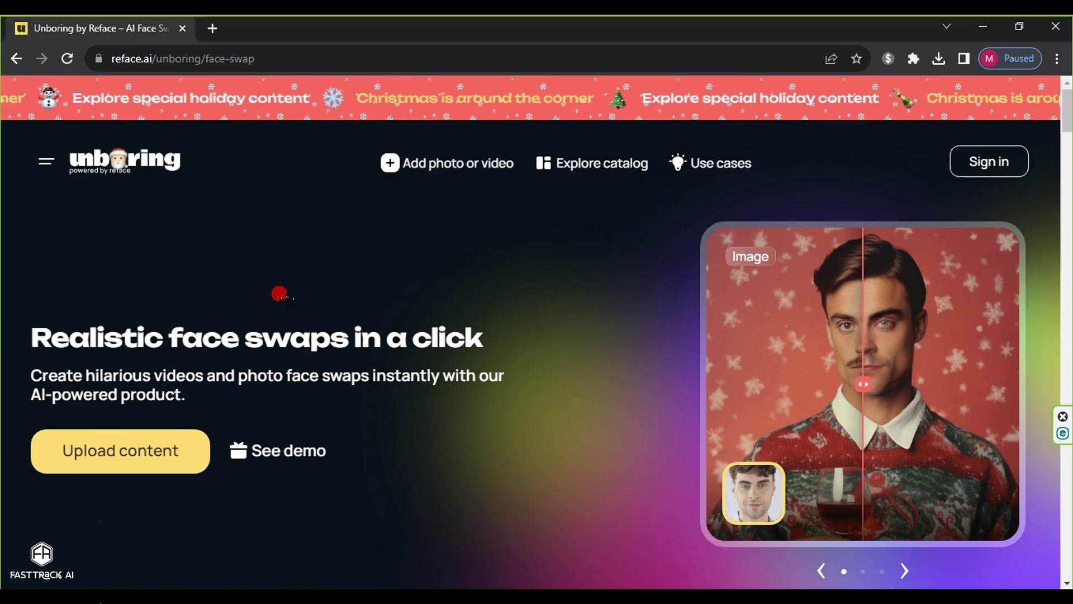
Sign in with Google and pick girl_-_46949 (1440p).mp4 from Downloads to upload.
{"action": "left_click", "coordinate": [991, 158]}
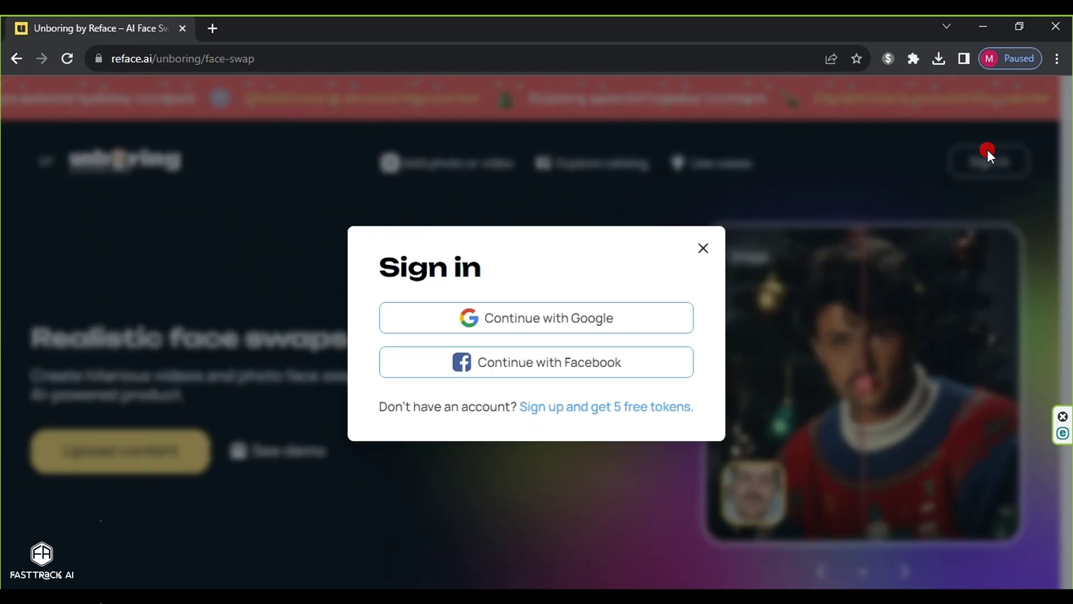
{"action": "left_click", "coordinate": [551, 368]}
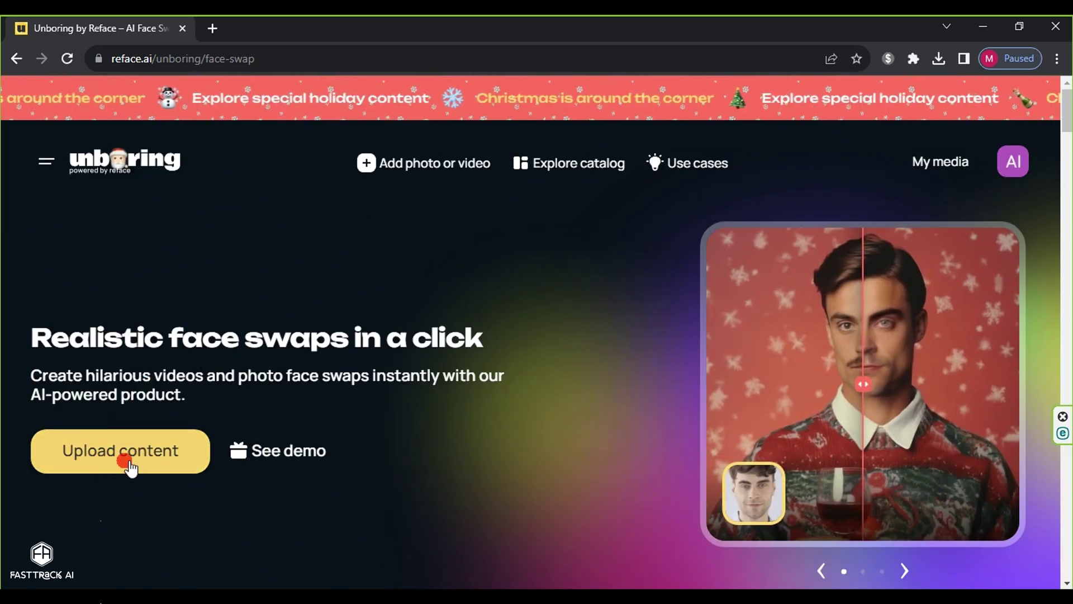
{"action": "left_click", "coordinate": [131, 458]}
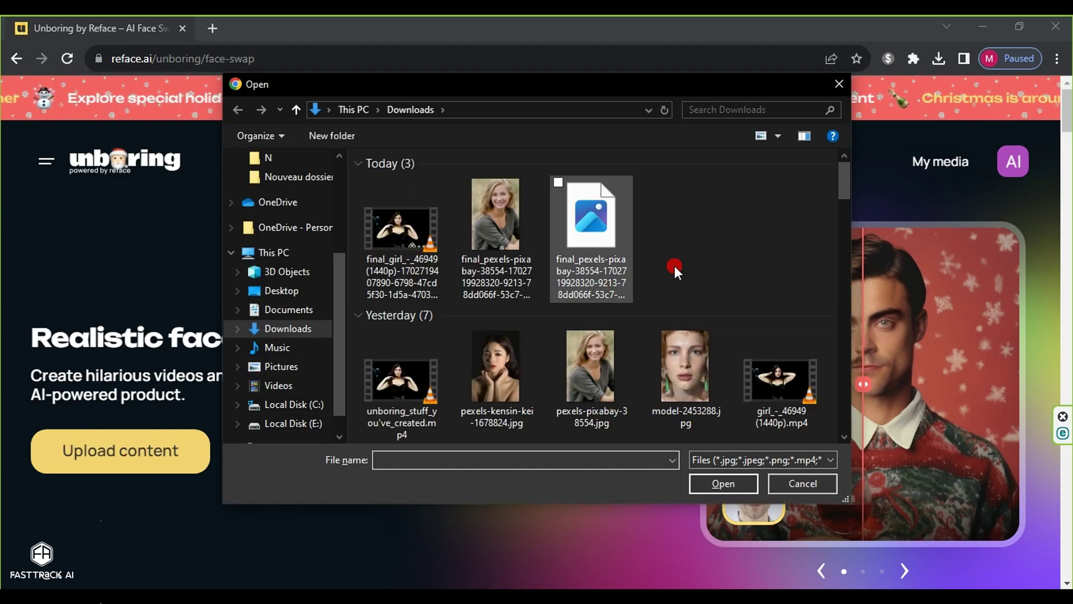
{"action": "left_click", "coordinate": [787, 380]}
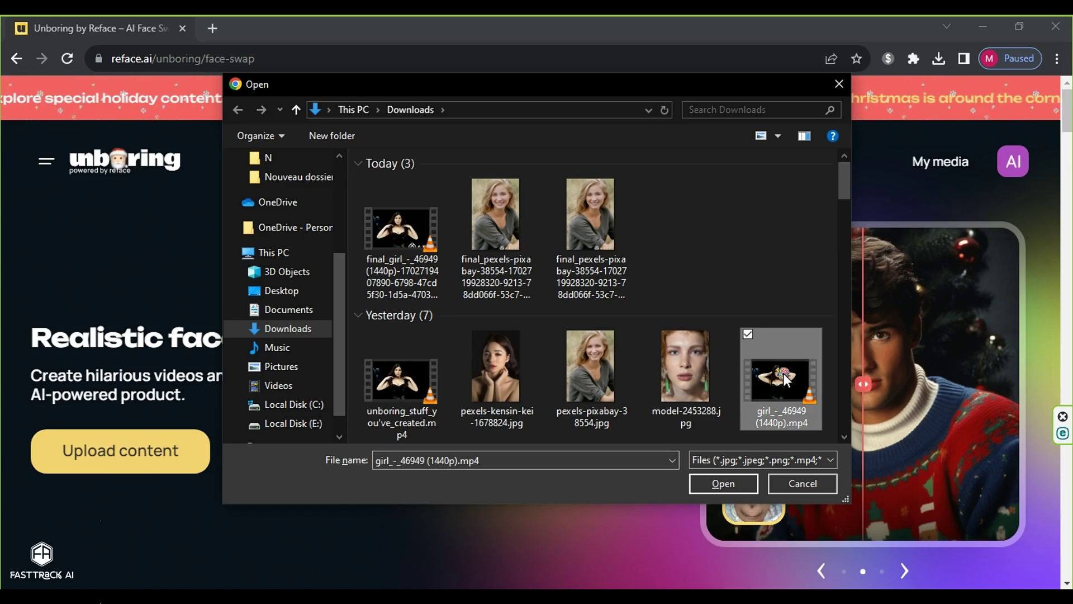
Upload the dancing-woman video and compare the 300, 500 and 750 tokens-per-month plans.
{"action": "left_click", "coordinate": [724, 483]}
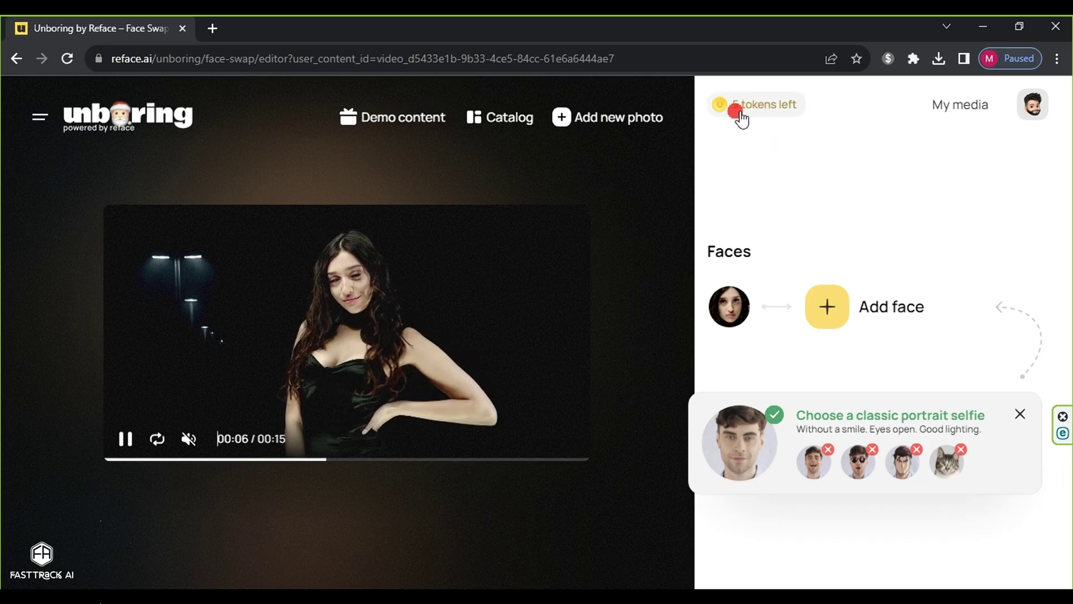
{"action": "left_click", "coordinate": [777, 116]}
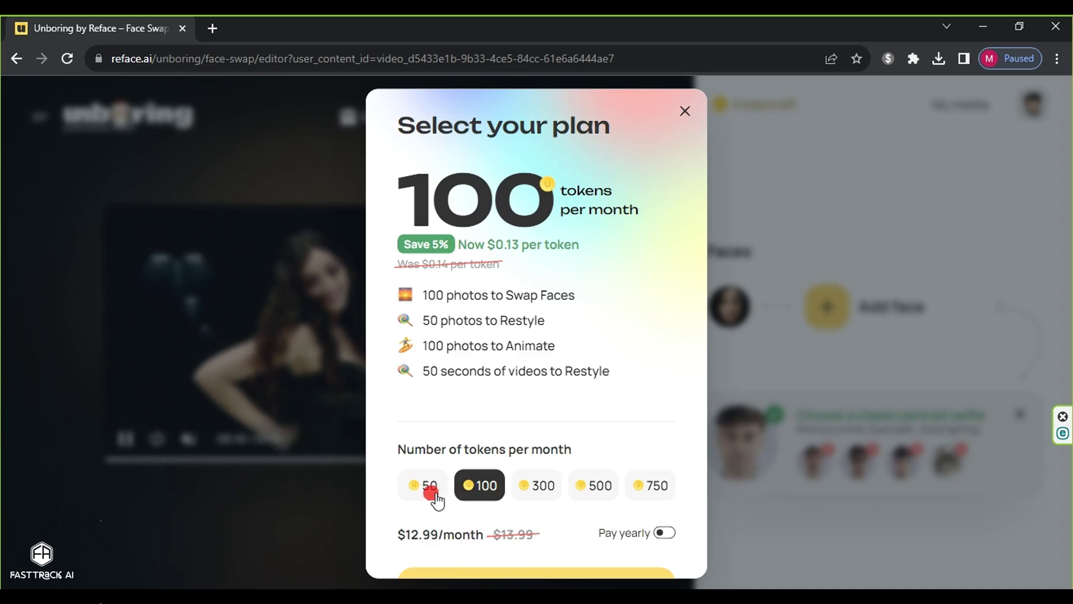
{"action": "left_click", "coordinate": [532, 488]}
{"action": "left_click", "coordinate": [598, 479]}
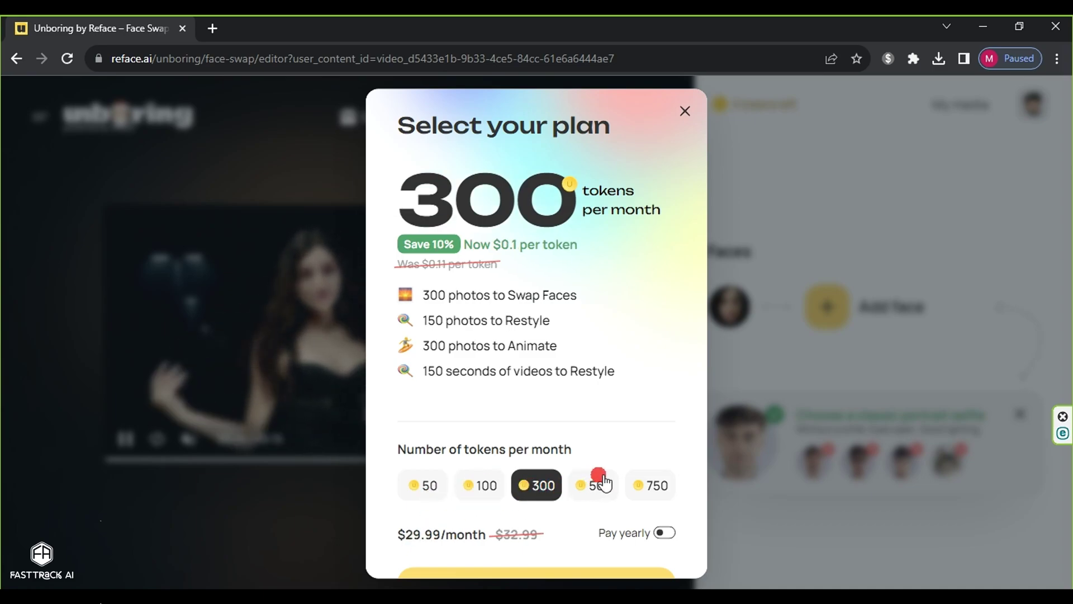
{"action": "left_click", "coordinate": [640, 484]}
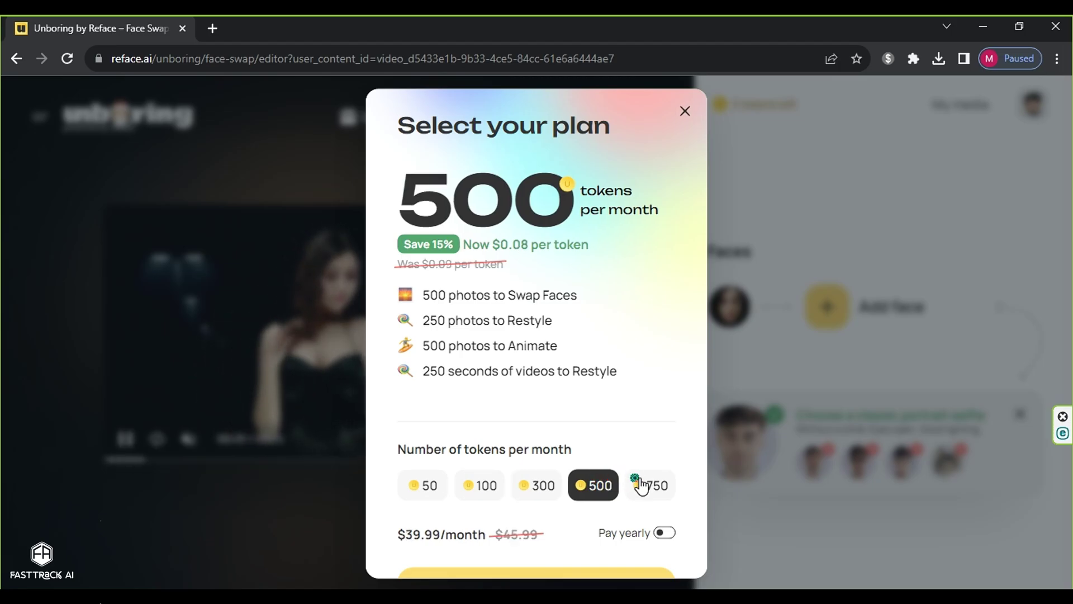
{"action": "left_click", "coordinate": [685, 114]}
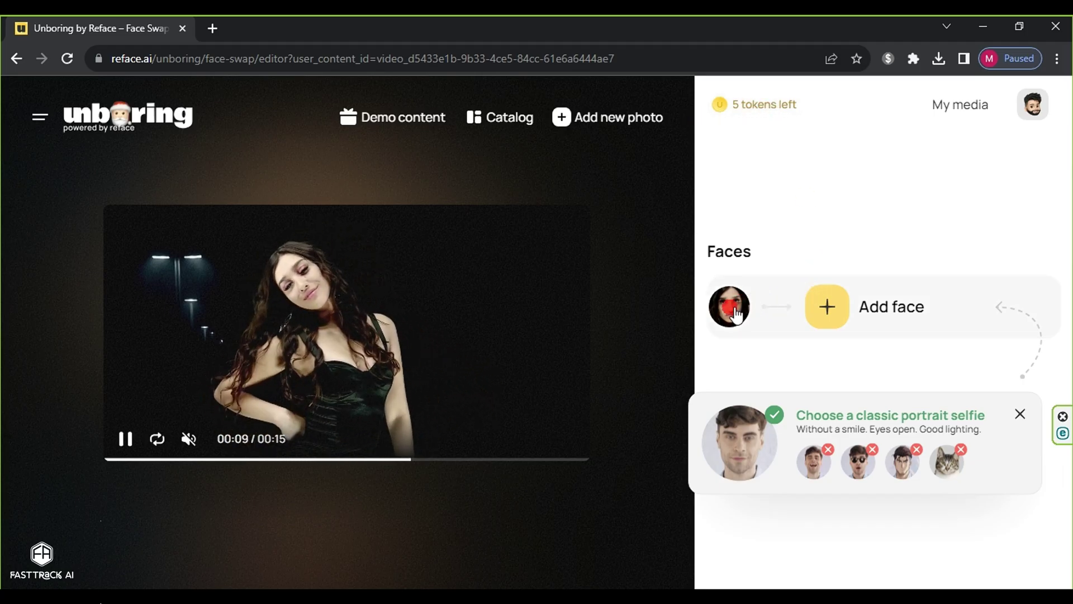
Add pexels-pixabay-38554.jpg as the replacement face, with the swap costing 1 token.
{"action": "left_click", "coordinate": [872, 307]}
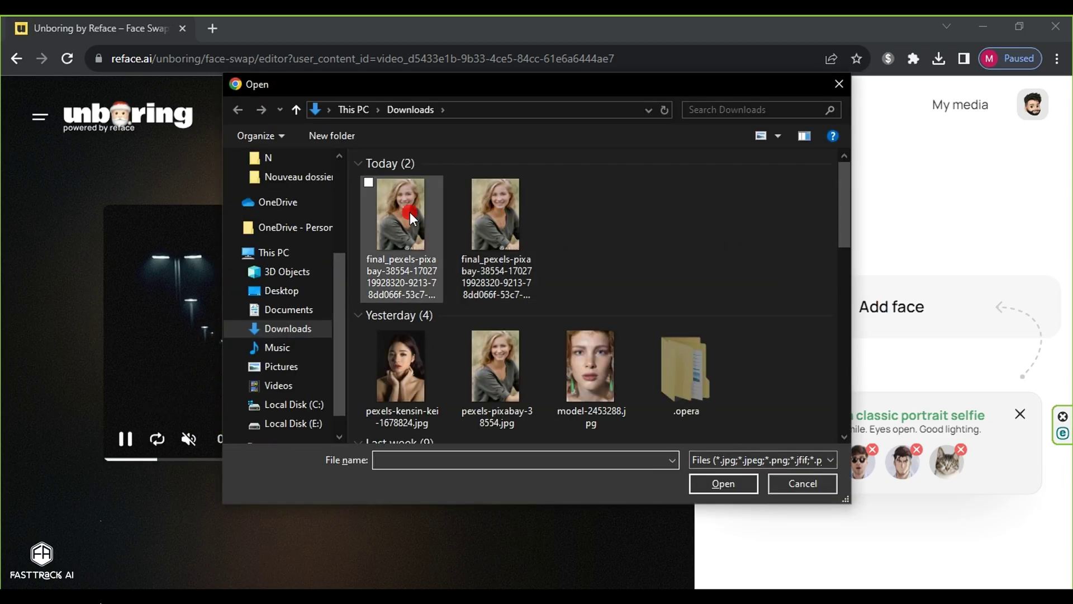
{"action": "left_click", "coordinate": [501, 352]}
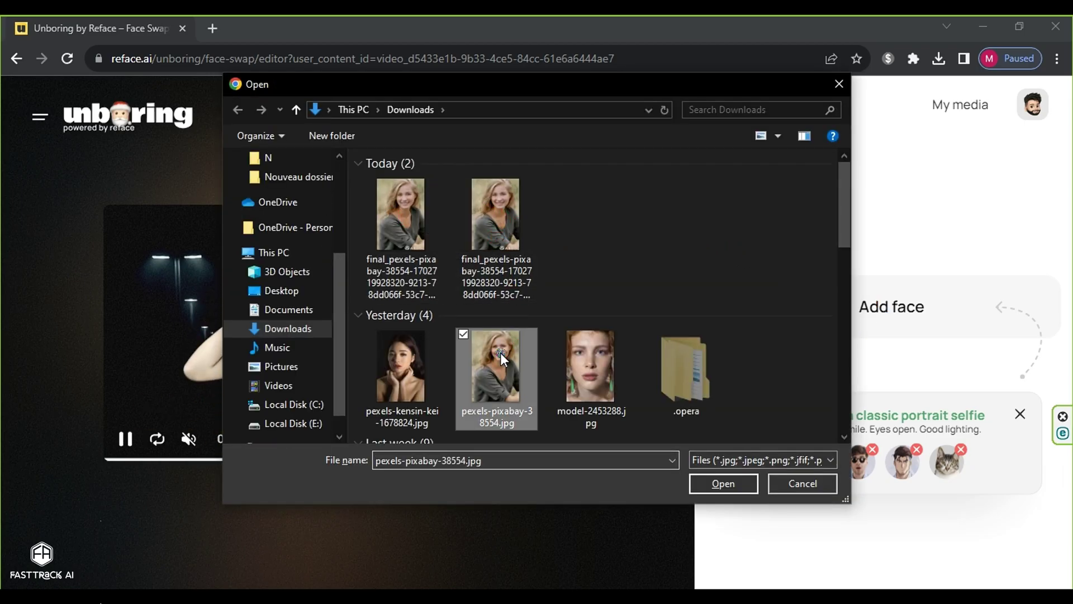
{"action": "left_click", "coordinate": [721, 482]}
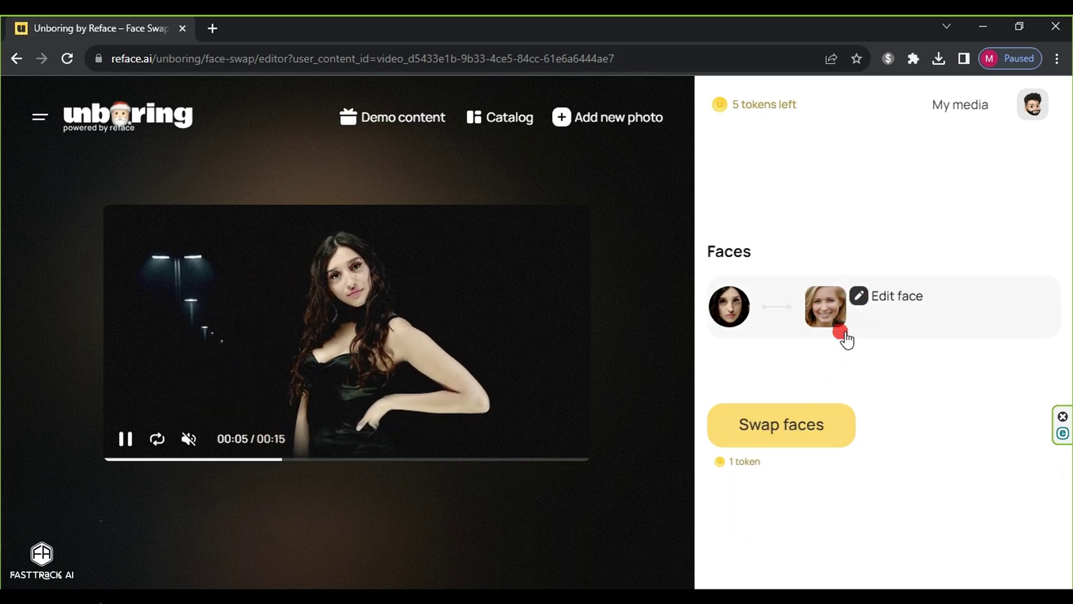
{"action": "triple_click", "coordinate": [743, 470]}
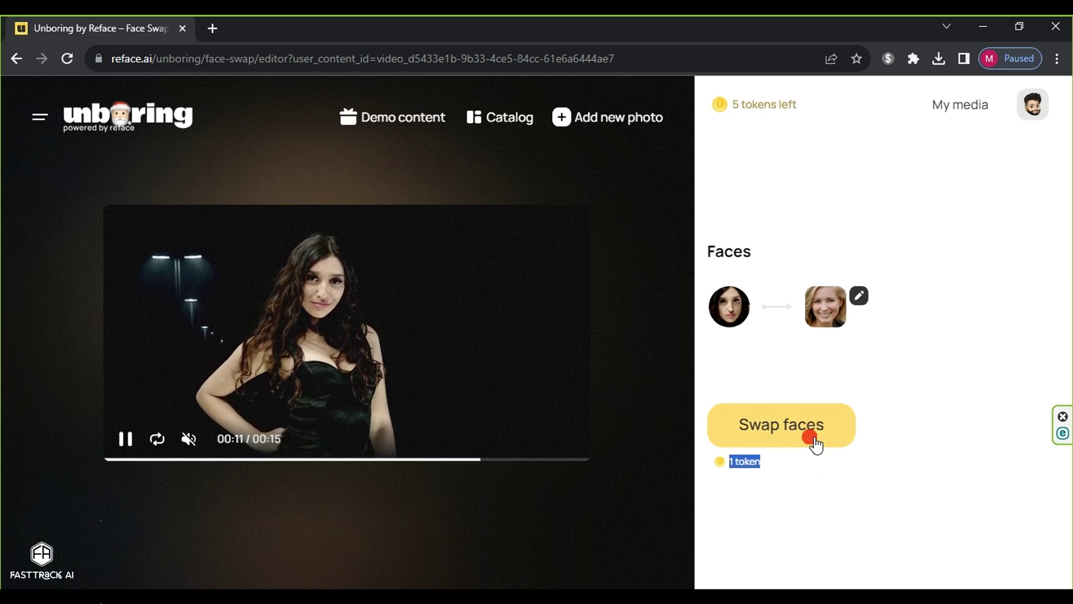
Run the video face swap, compare with the original, download the result and check recent downloads.
{"action": "left_click", "coordinate": [781, 437]}
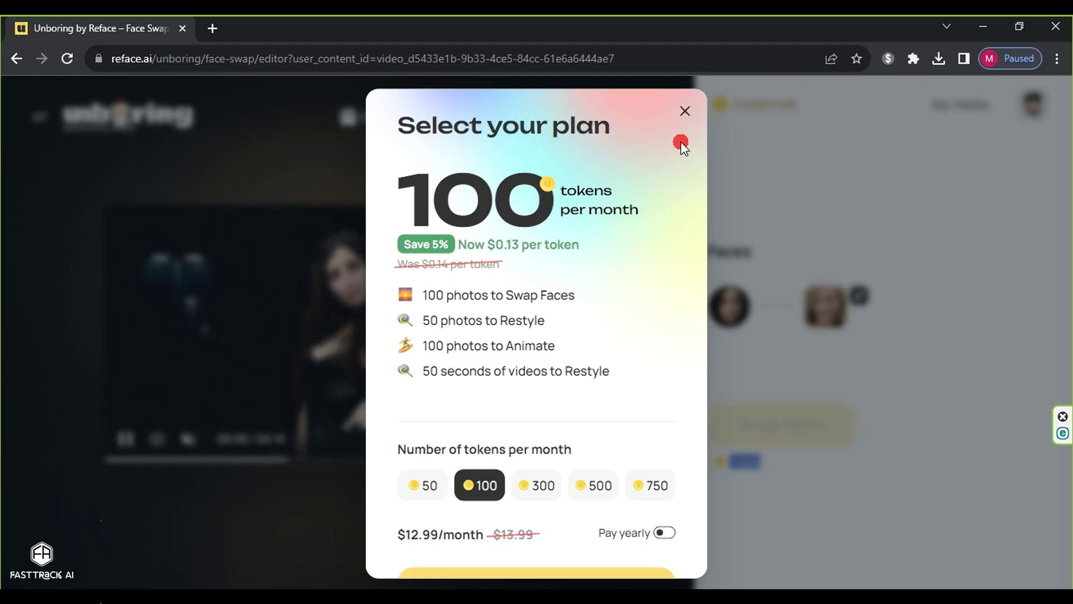
{"action": "left_click", "coordinate": [685, 112]}
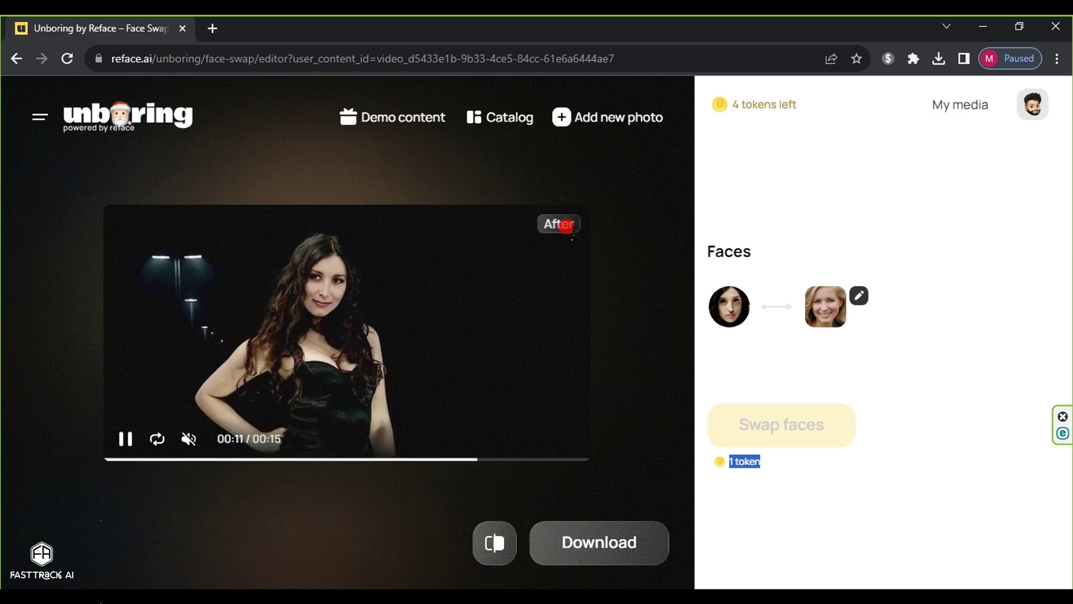
{"action": "left_click", "coordinate": [494, 543]}
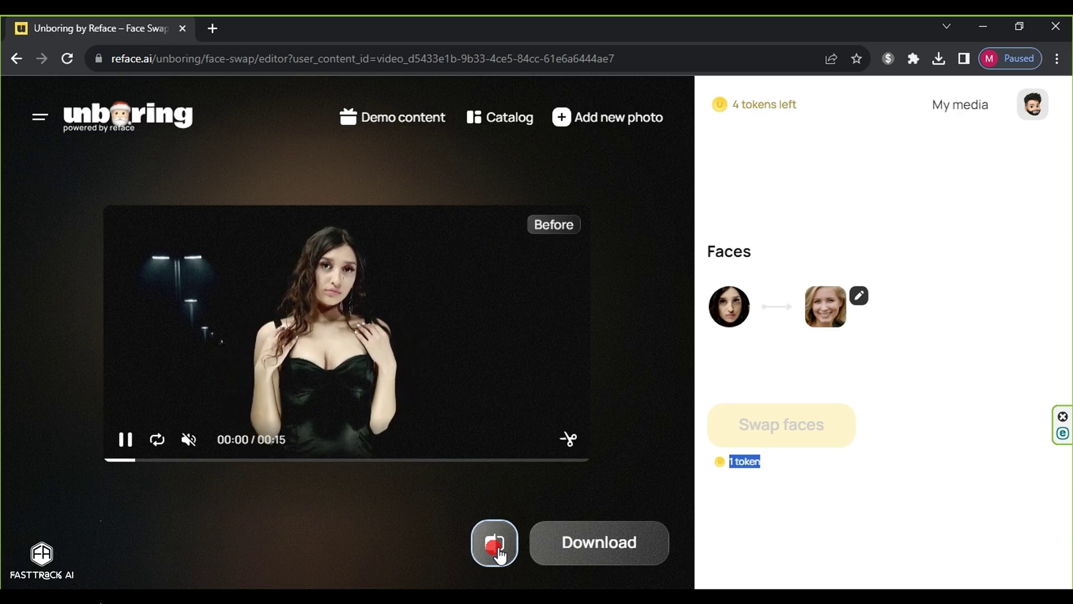
{"action": "left_click", "coordinate": [497, 549]}
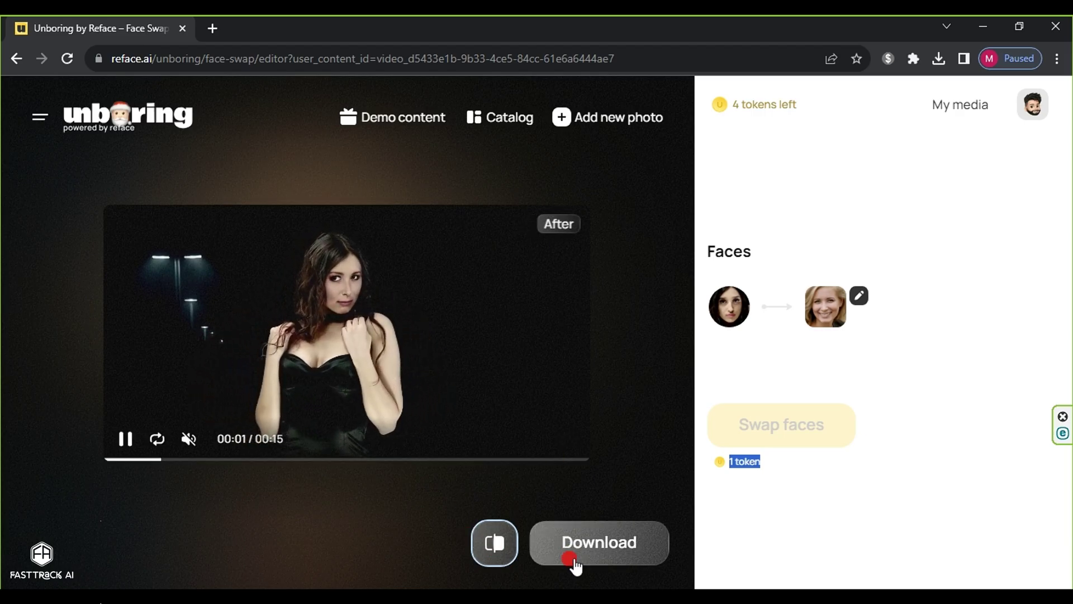
{"action": "left_click", "coordinate": [612, 551]}
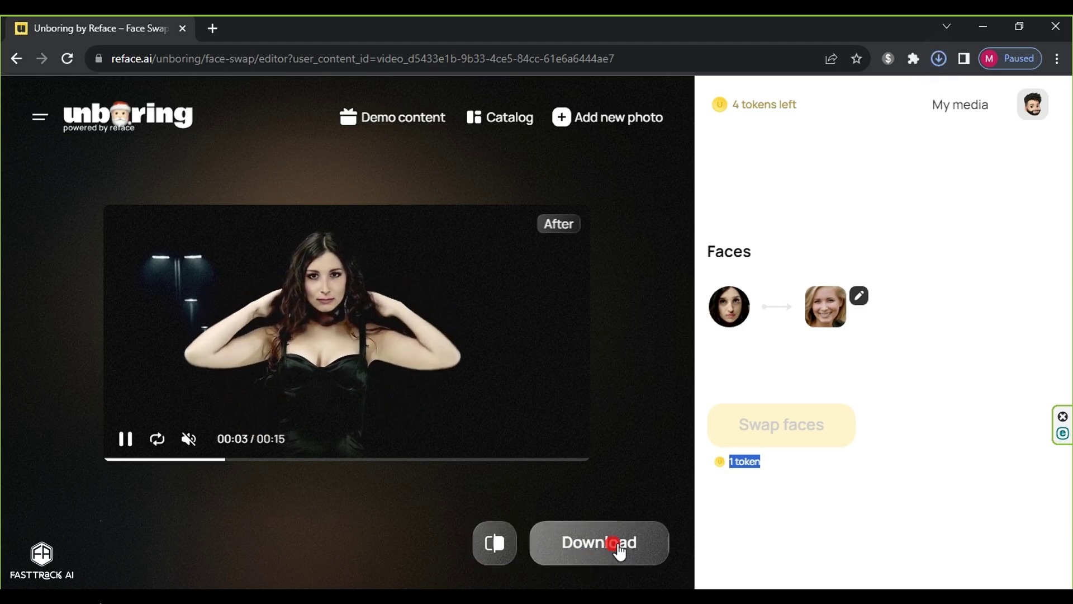
{"action": "left_click", "coordinate": [937, 58]}
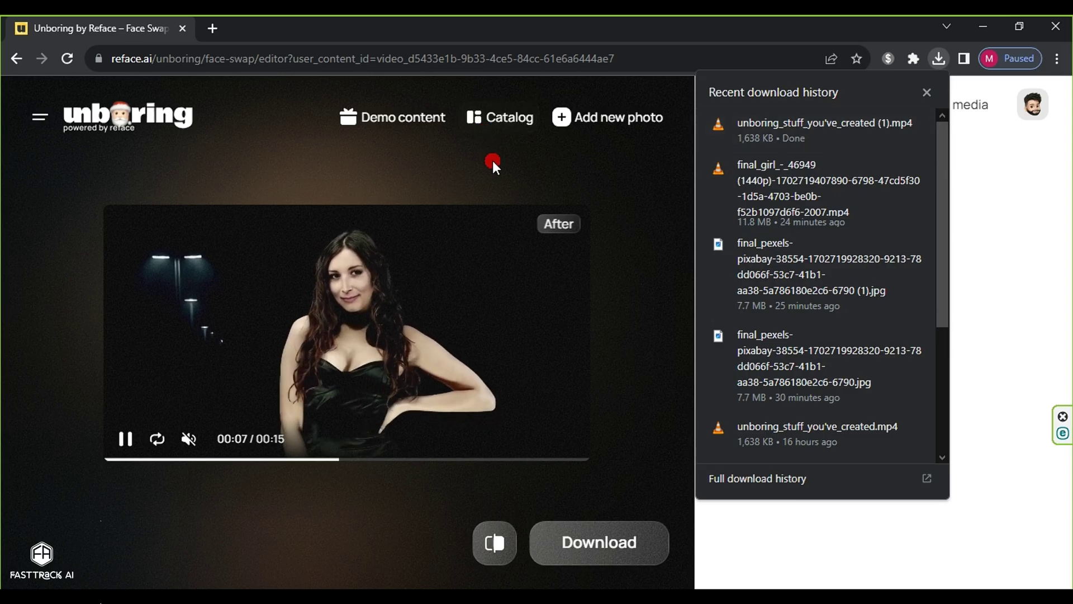
Upload the smiling blonde woman's portrait pexels-pixabay-38554.jpg as the new photo to swap.
{"action": "left_click", "coordinate": [500, 175]}
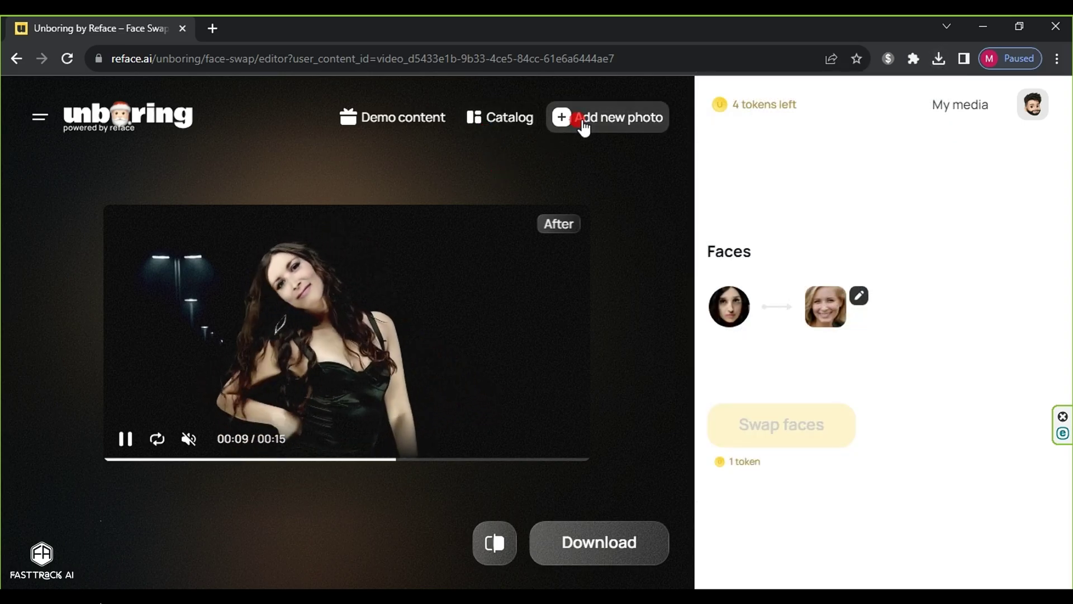
{"action": "left_click", "coordinate": [577, 119]}
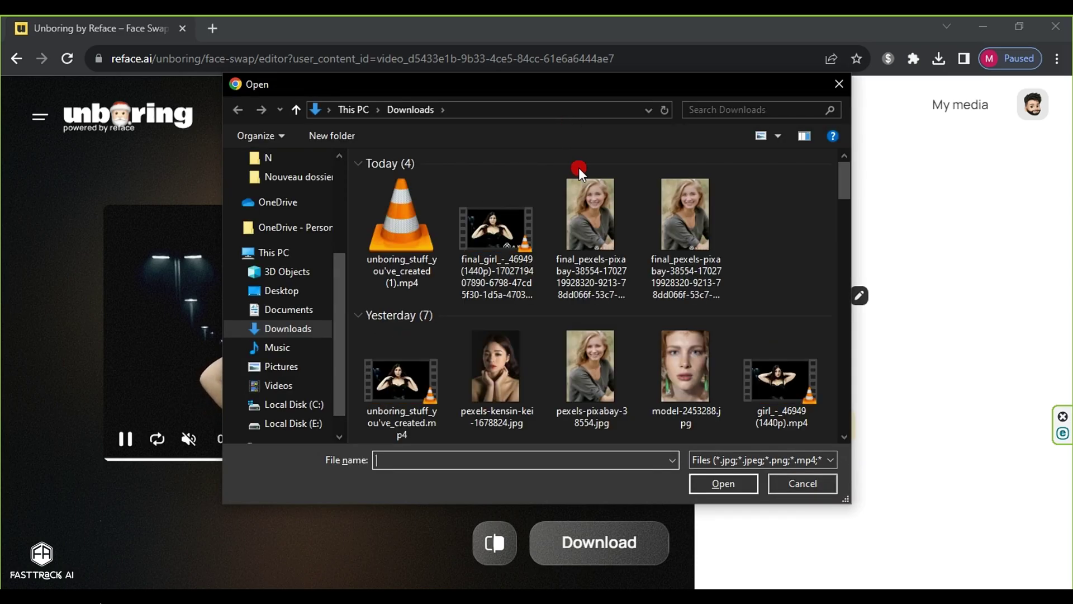
{"action": "left_click", "coordinate": [629, 403]}
{"action": "left_click", "coordinate": [715, 484]}
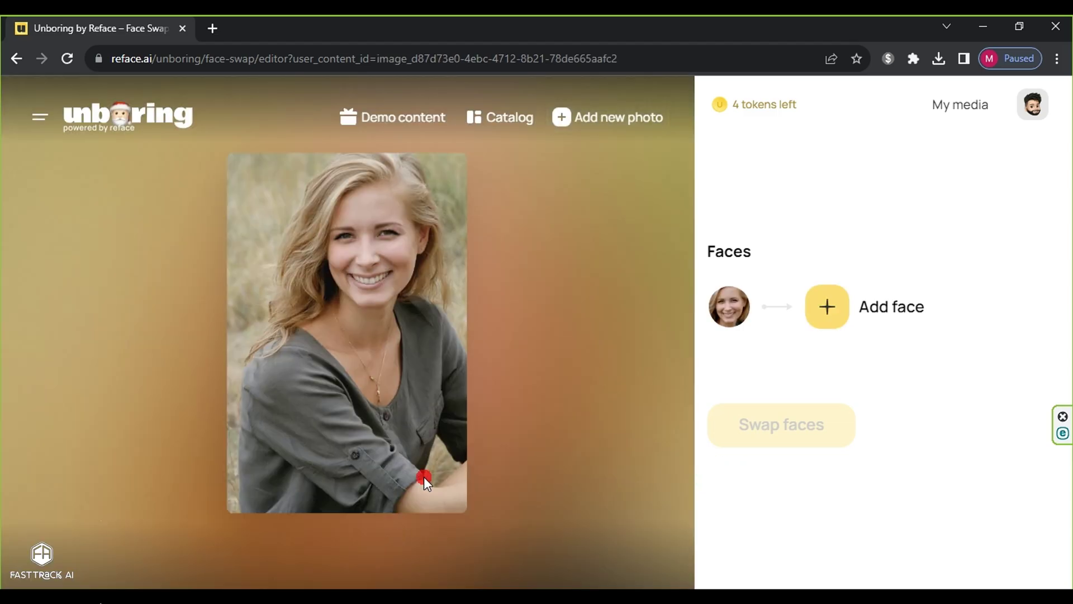
Upload pexels-kensin-kei-1678824.jpg as the replacement face for the portrait.
{"action": "left_click", "coordinate": [856, 319]}
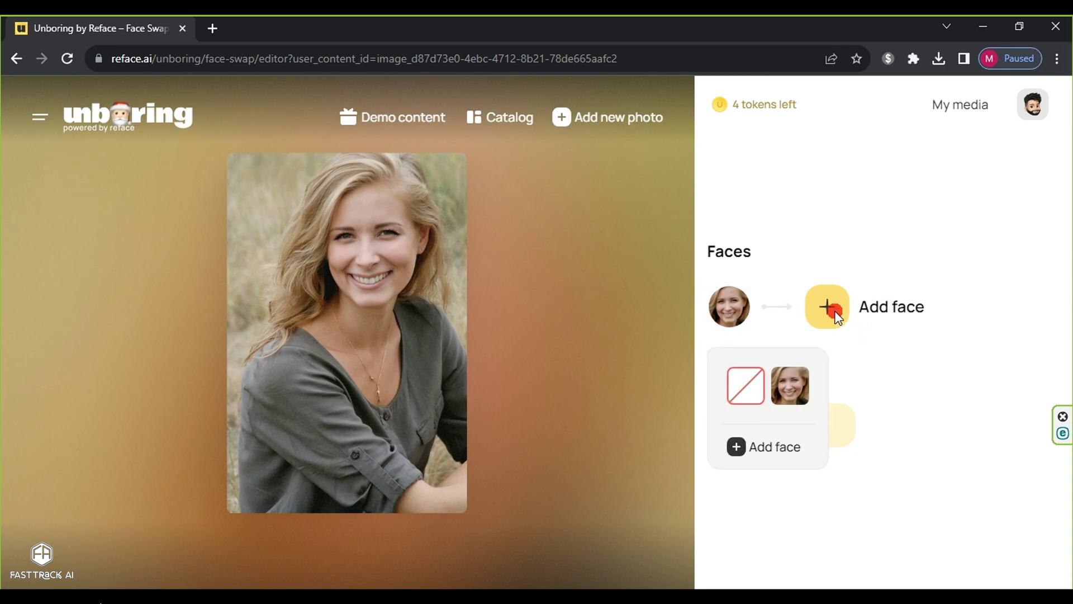
{"action": "left_click", "coordinate": [838, 315]}
{"action": "left_click", "coordinate": [839, 317]}
{"action": "left_click", "coordinate": [776, 447]}
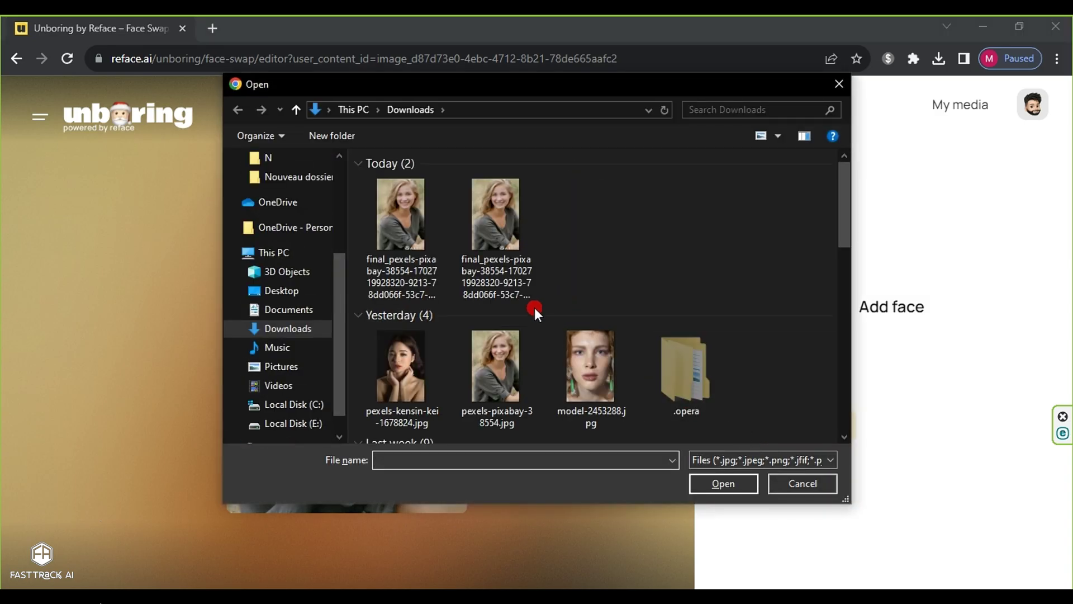
{"action": "left_click", "coordinate": [424, 369]}
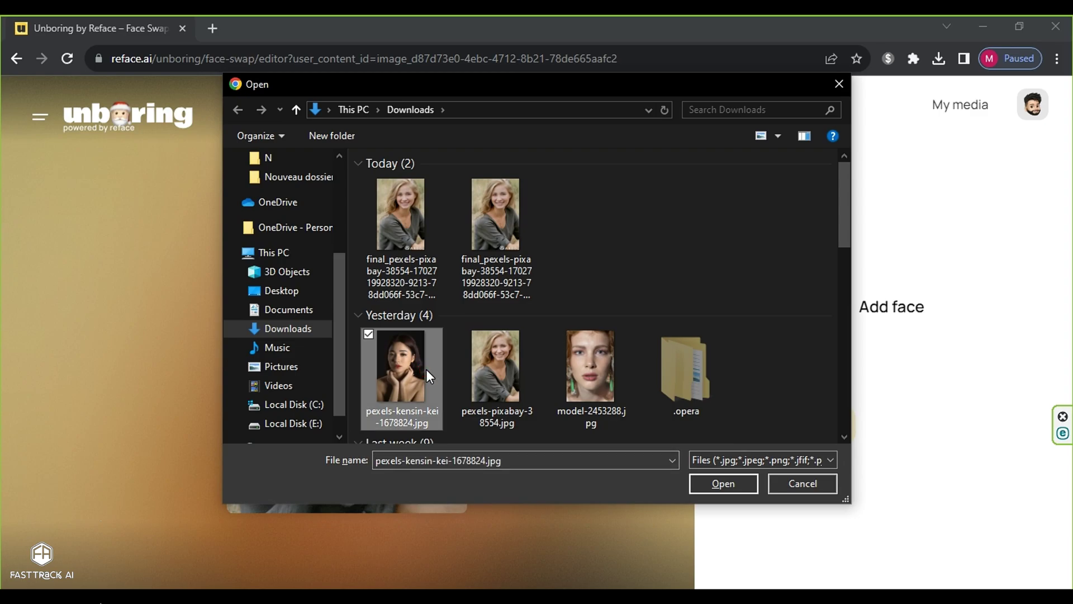
{"action": "left_click", "coordinate": [713, 480]}
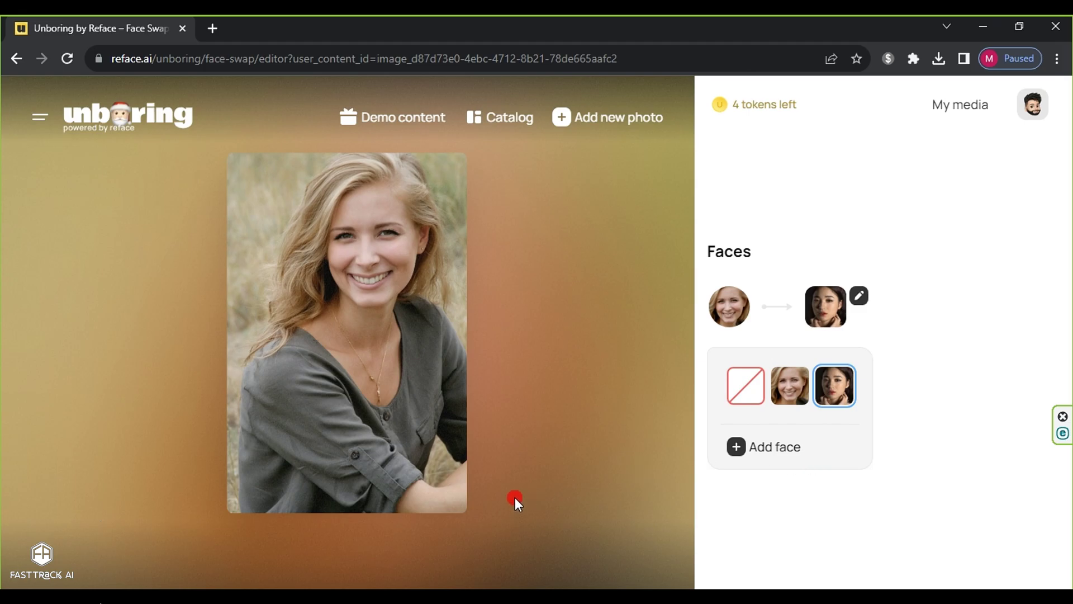
Swap the dark-haired face onto the portrait and sweep the Before/After divider, dismissing the promo popup.
{"action": "left_click", "coordinate": [907, 369]}
{"action": "left_click", "coordinate": [808, 426]}
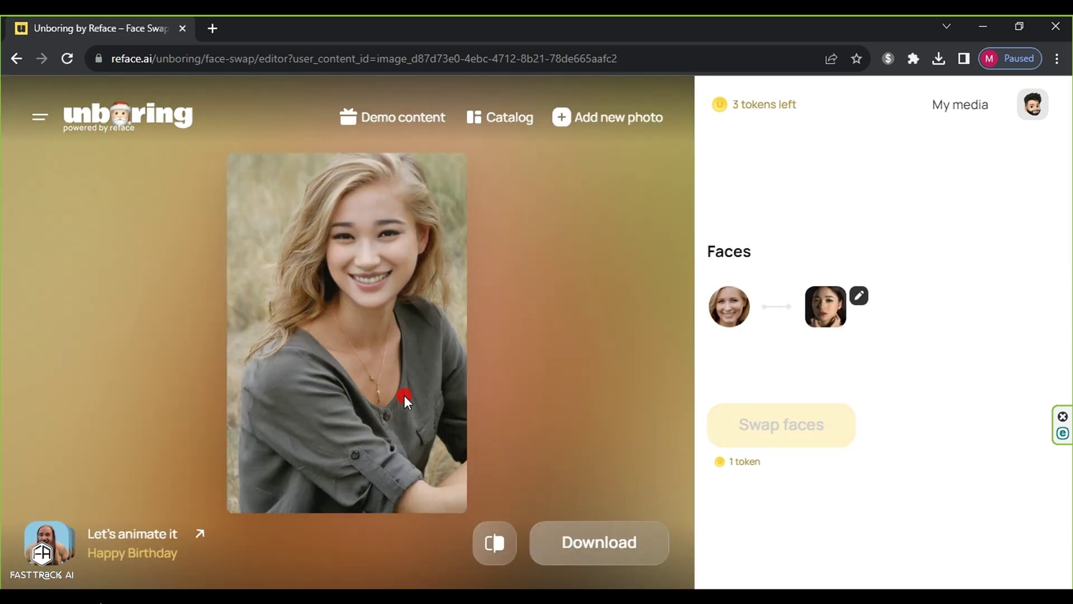
{"action": "left_click", "coordinate": [495, 538]}
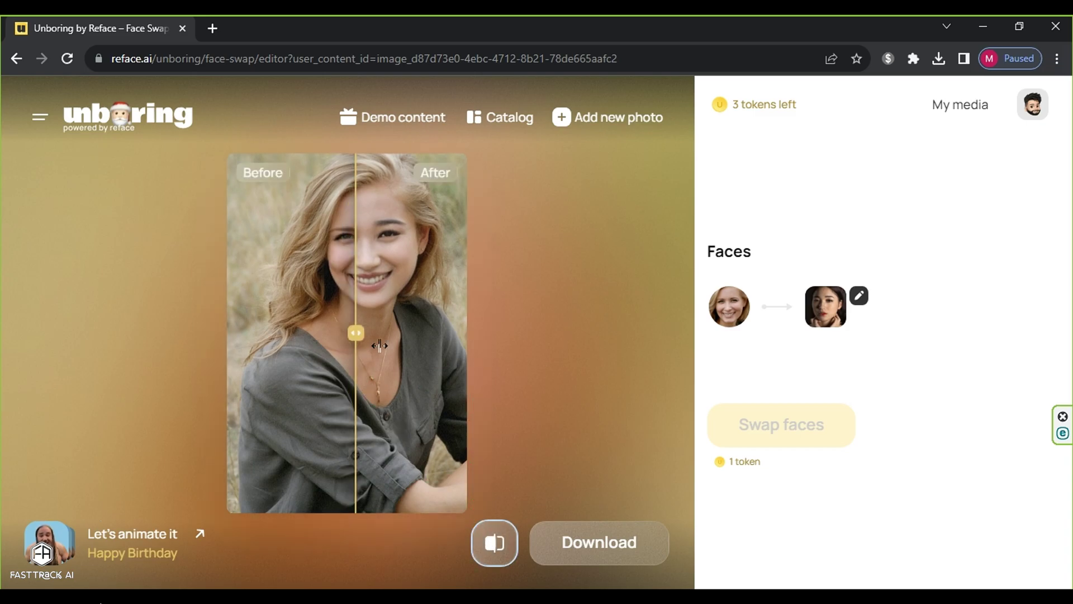
{"action": "left_click_drag", "start_coordinate": [380, 345], "coordinate": [442, 346]}
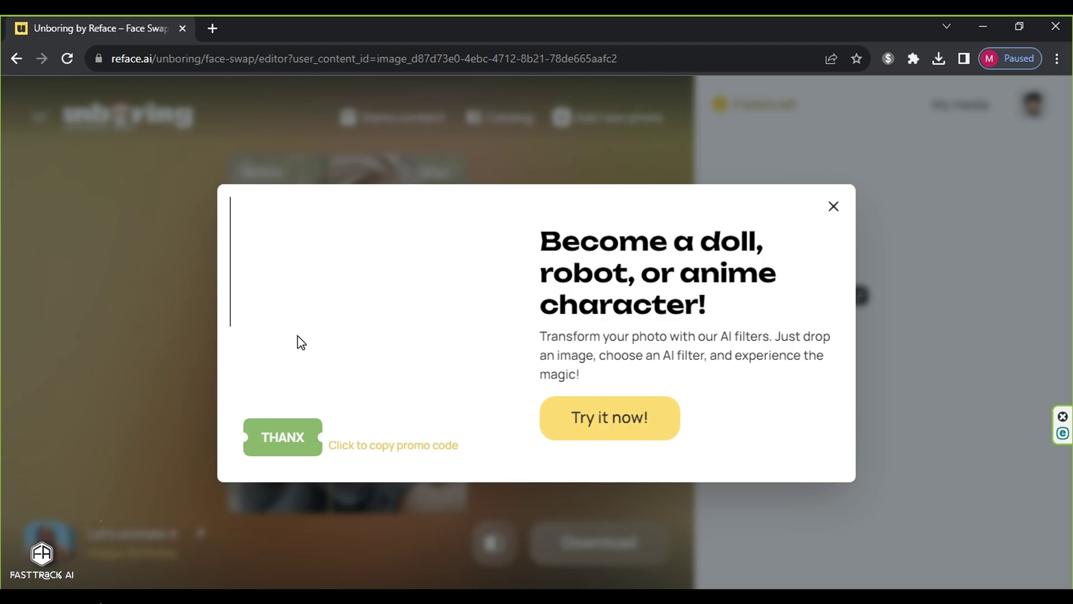
{"action": "left_click", "coordinate": [858, 256]}
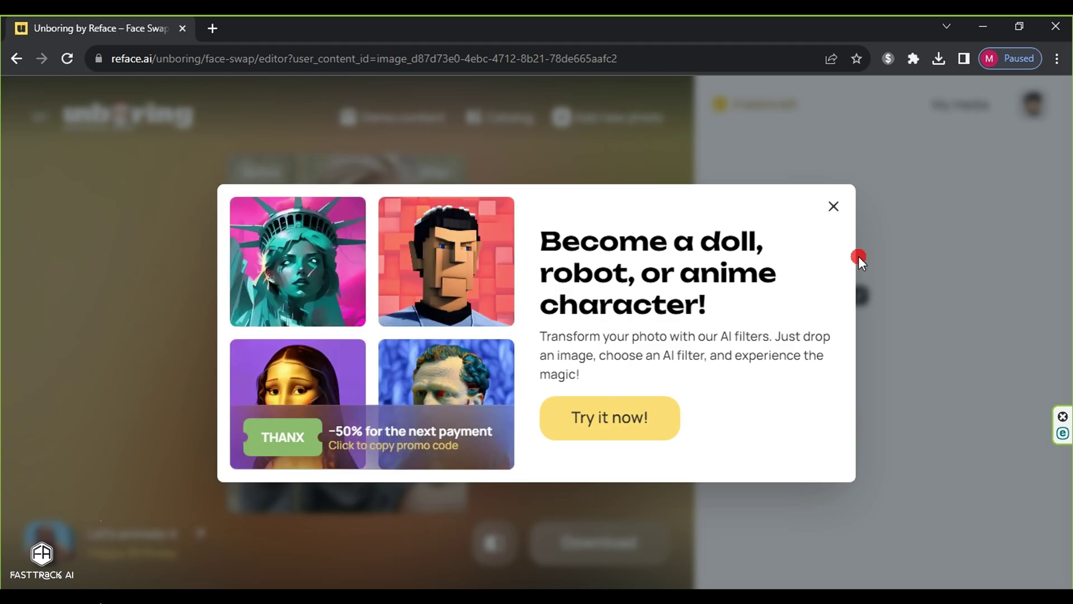
{"action": "left_click", "coordinate": [833, 207]}
{"action": "left_click_drag", "start_coordinate": [357, 338], "coordinate": [304, 345]}
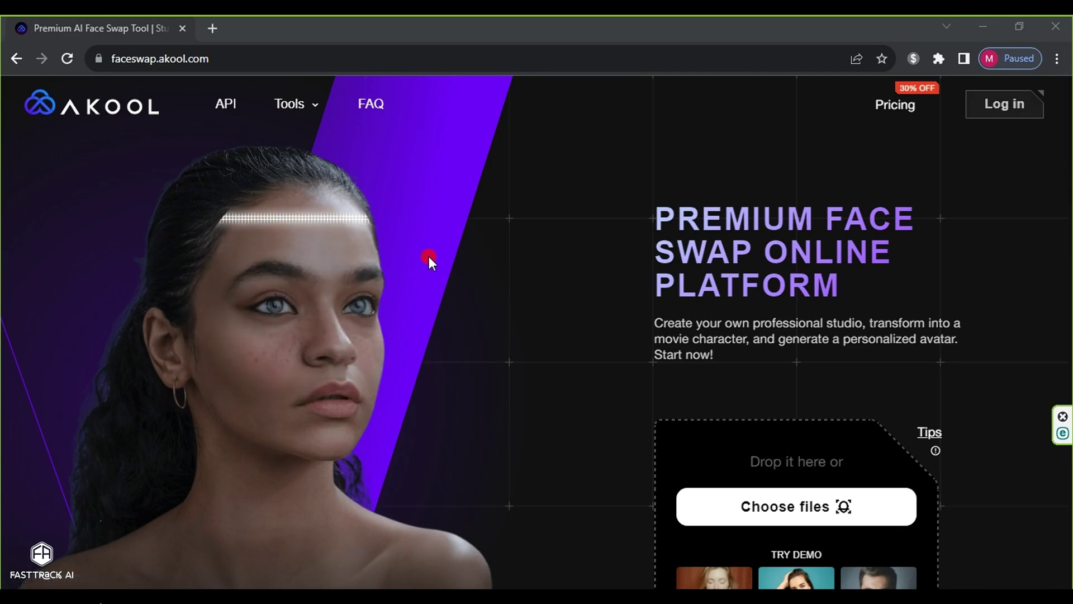
Scroll Akool's page to the High-Quality Results showcase and drag its before/after demo slider.
{"action": "scroll", "coordinate": [447, 424], "scroll_direction": "down", "scroll_amount": 4}
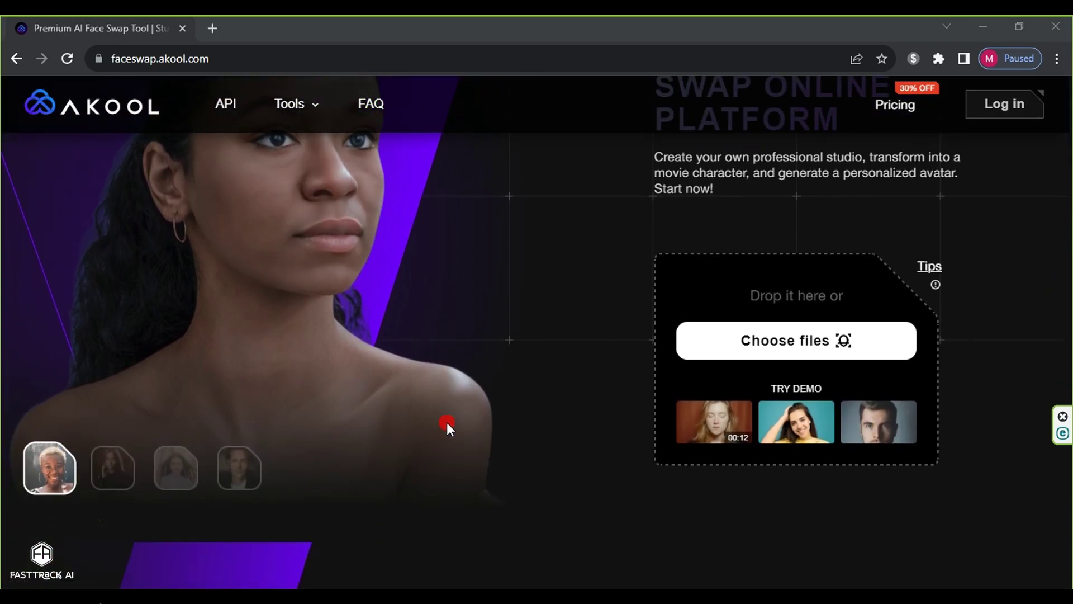
{"action": "scroll", "coordinate": [447, 425], "scroll_direction": "down", "scroll_amount": 6}
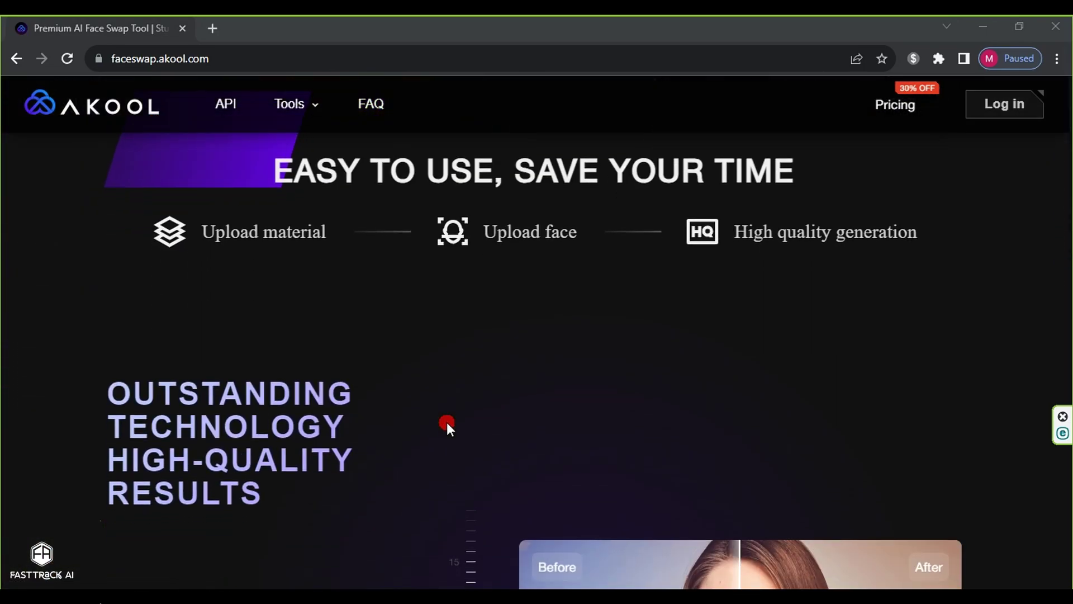
{"action": "scroll", "coordinate": [447, 424], "scroll_direction": "down", "scroll_amount": 6}
{"action": "scroll", "coordinate": [447, 421], "scroll_direction": "up", "scroll_amount": 1}
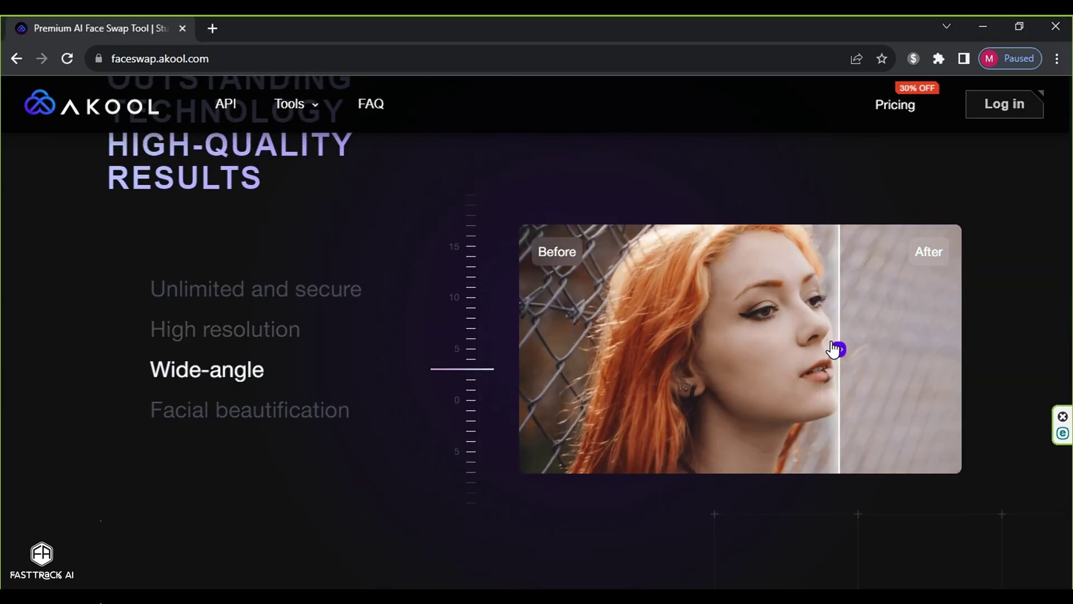
{"action": "left_click_drag", "start_coordinate": [694, 345], "coordinate": [768, 363]}
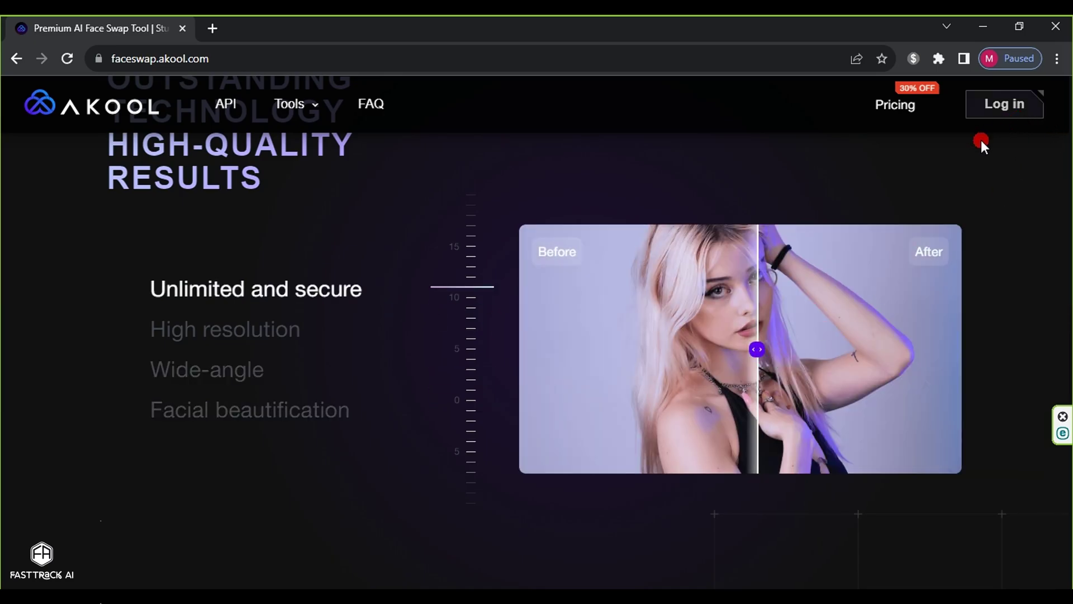
{"action": "scroll", "coordinate": [975, 142], "scroll_direction": "up", "scroll_amount": 10}
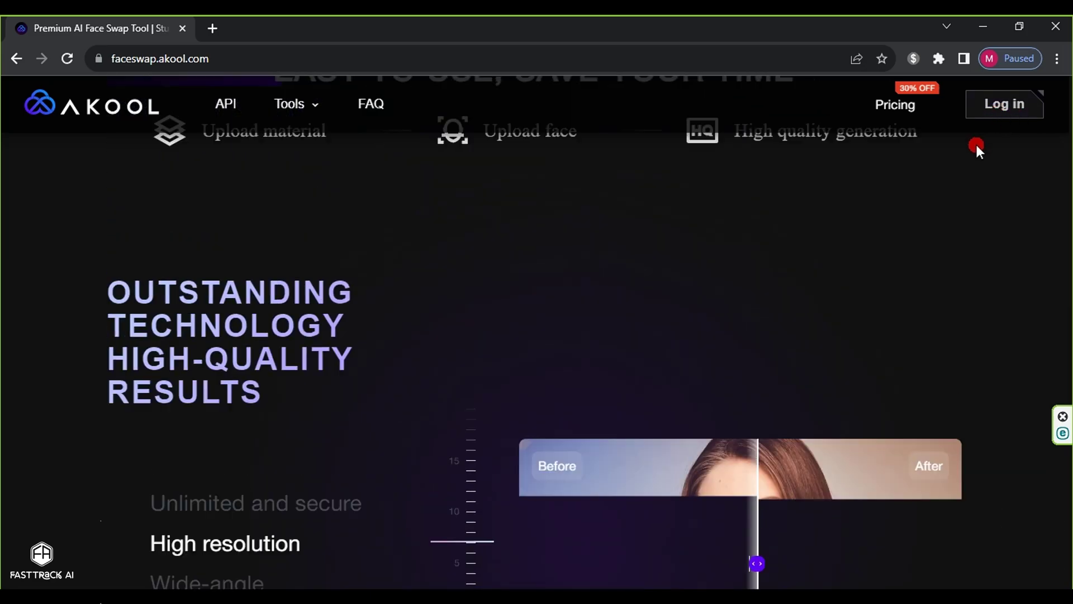
Log in to Akool and review pricing on monthly billing (Pro $30, Max $1000).
{"action": "left_click", "coordinate": [1006, 106]}
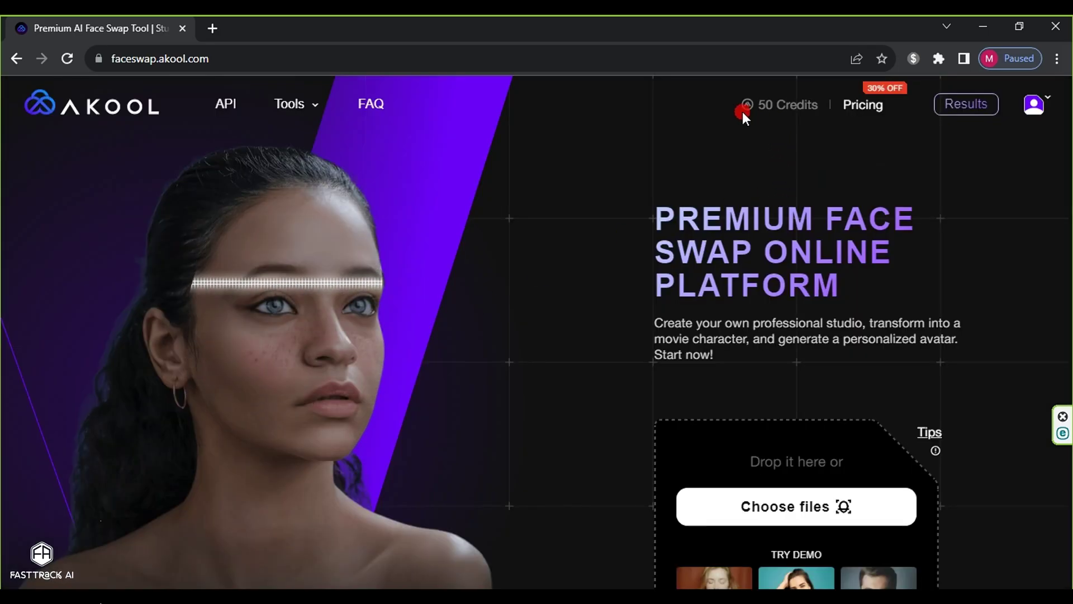
{"action": "left_click", "coordinate": [857, 107]}
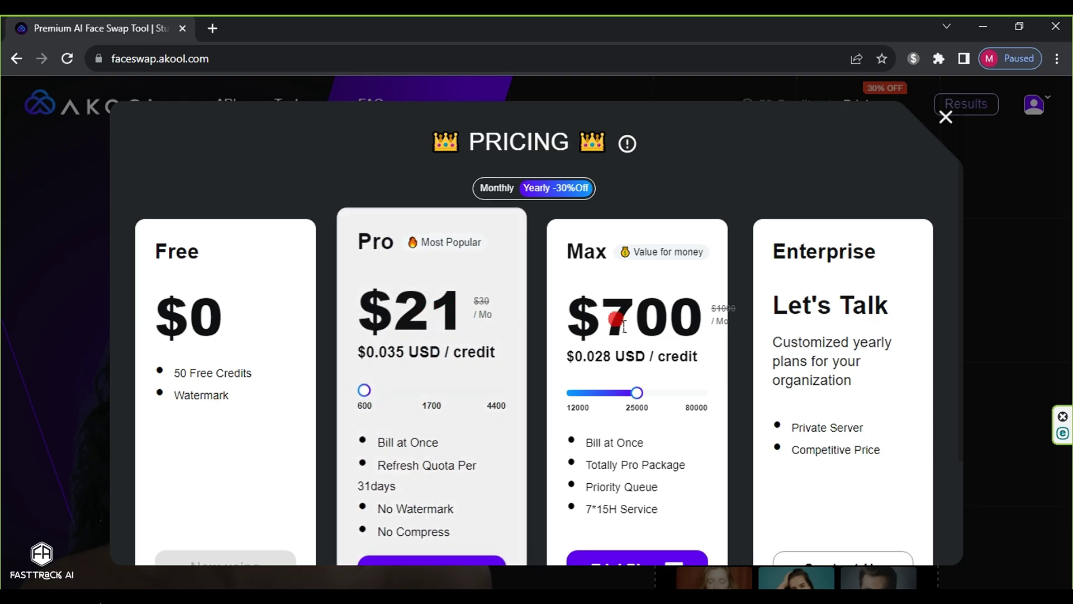
{"action": "left_click", "coordinate": [487, 190]}
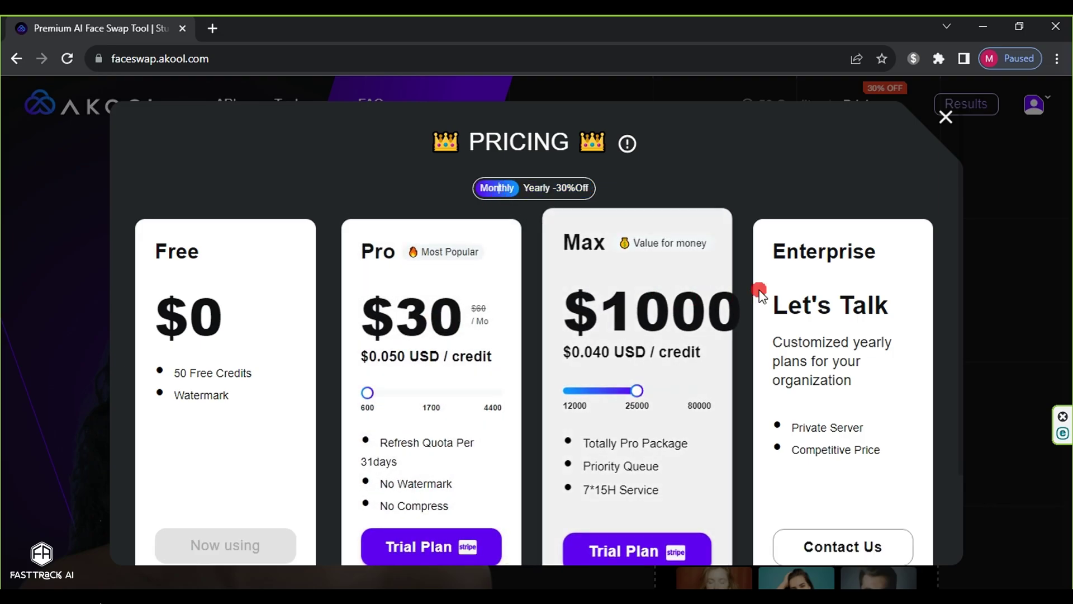
{"action": "left_click", "coordinate": [946, 119]}
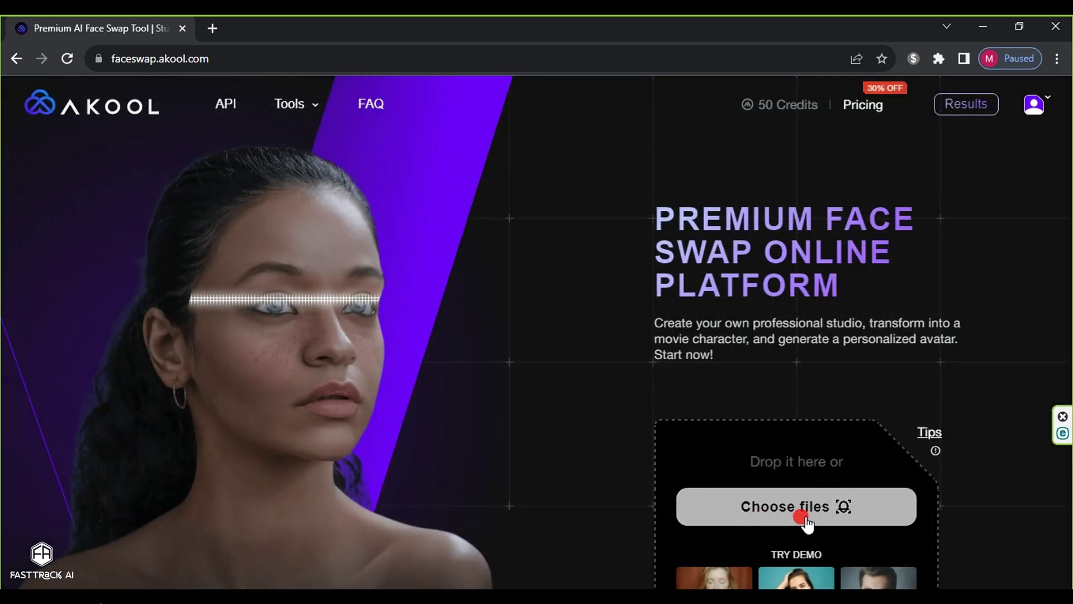
Upload girl_-_46949 (1440p).mp4 from Downloads so Akool detects its two faces.
{"action": "left_click", "coordinate": [784, 515]}
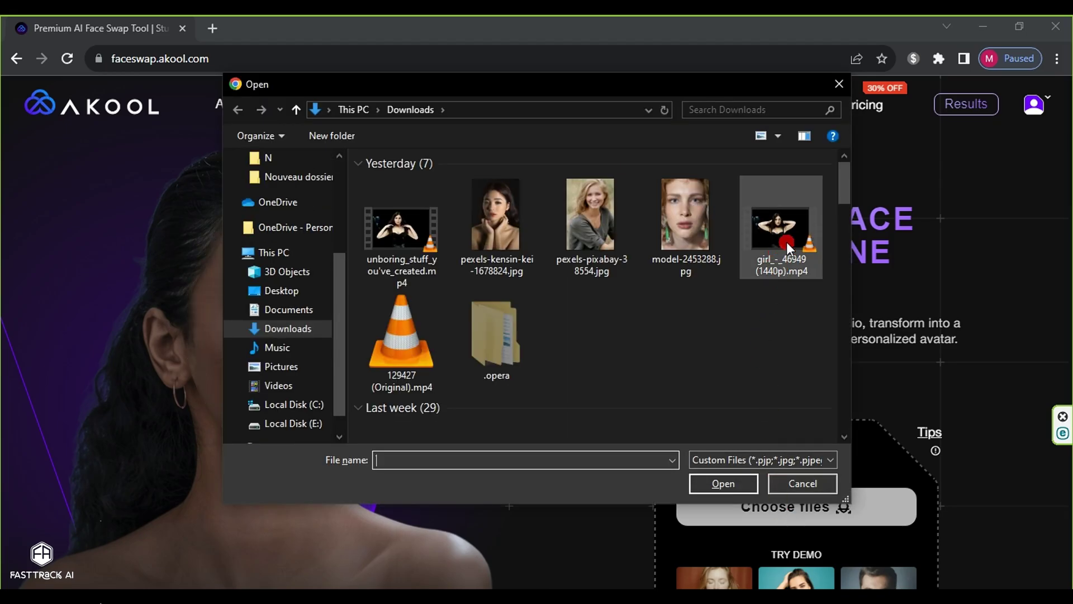
{"action": "left_click", "coordinate": [726, 484]}
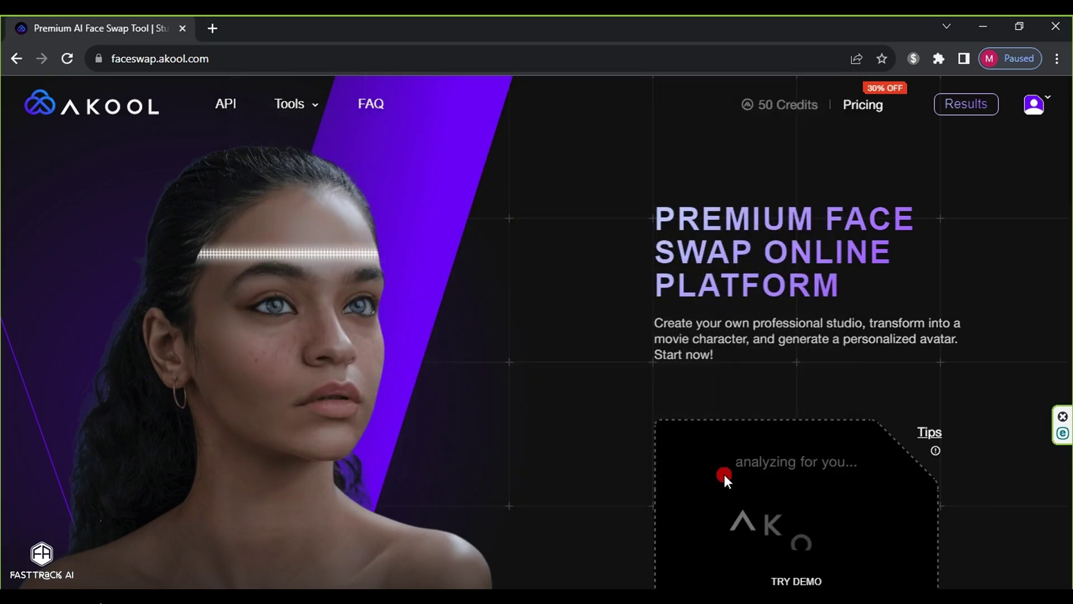
{"action": "scroll", "coordinate": [723, 474], "scroll_direction": "down", "scroll_amount": 1}
{"action": "scroll", "coordinate": [724, 474], "scroll_direction": "down", "scroll_amount": 1}
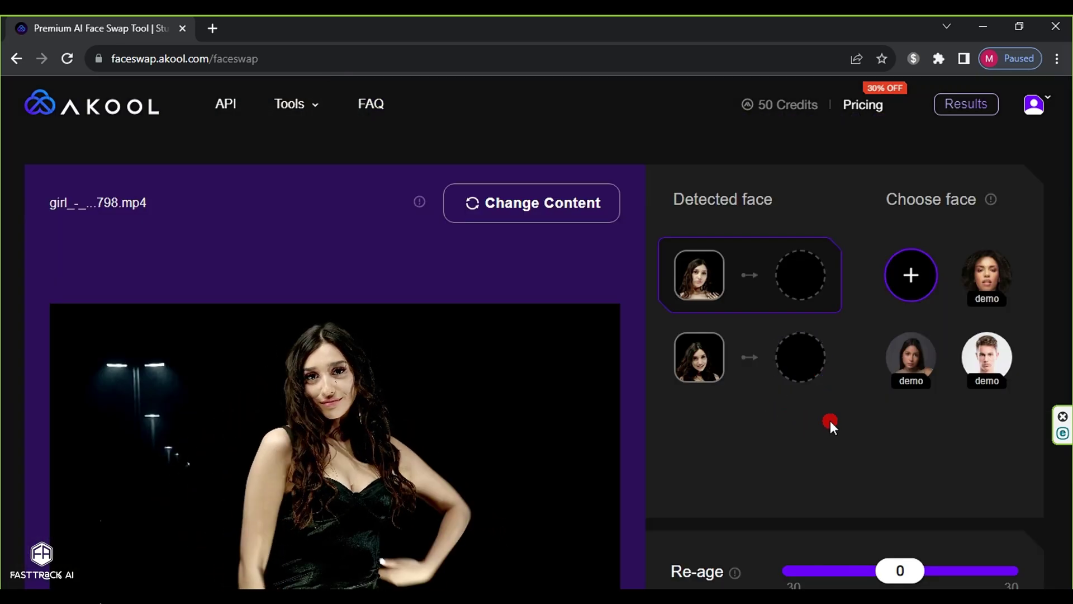
Upload pexels-pixabay-38554.jpg and assign the blonde face to both detected faces in the video.
{"action": "scroll", "coordinate": [830, 423], "scroll_direction": "down", "scroll_amount": 3}
{"action": "scroll", "coordinate": [830, 421], "scroll_direction": "up", "scroll_amount": 1}
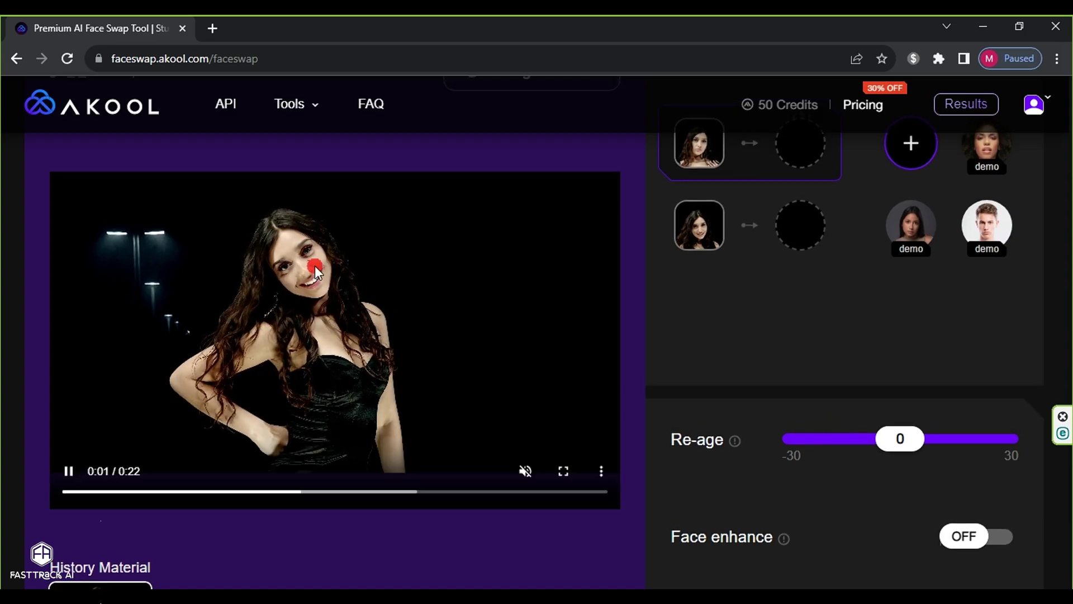
{"action": "scroll", "coordinate": [713, 301], "scroll_direction": "up", "scroll_amount": 2}
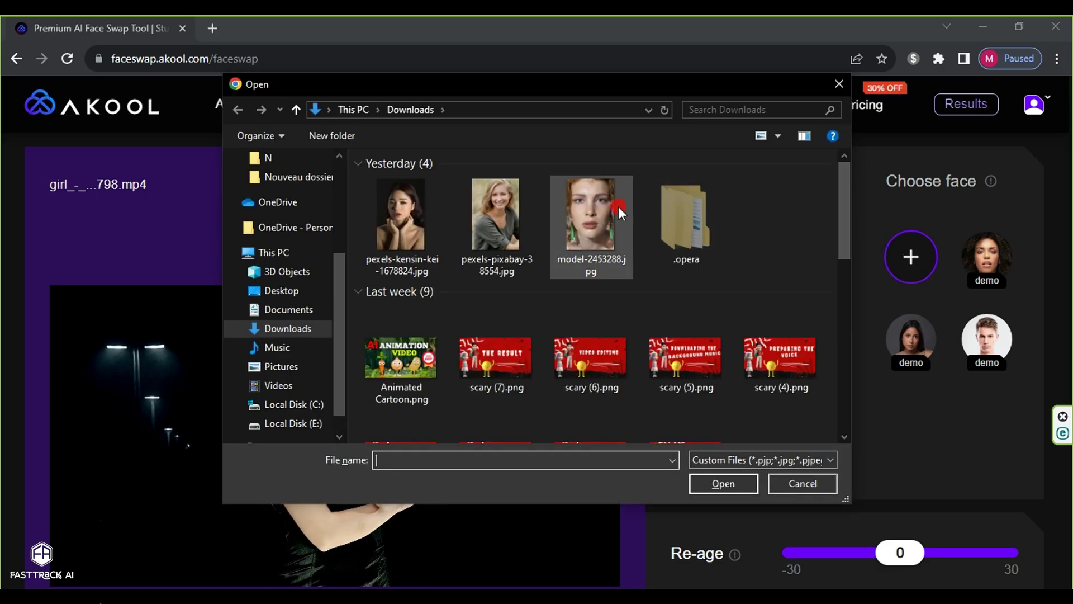
{"action": "left_click", "coordinate": [511, 212]}
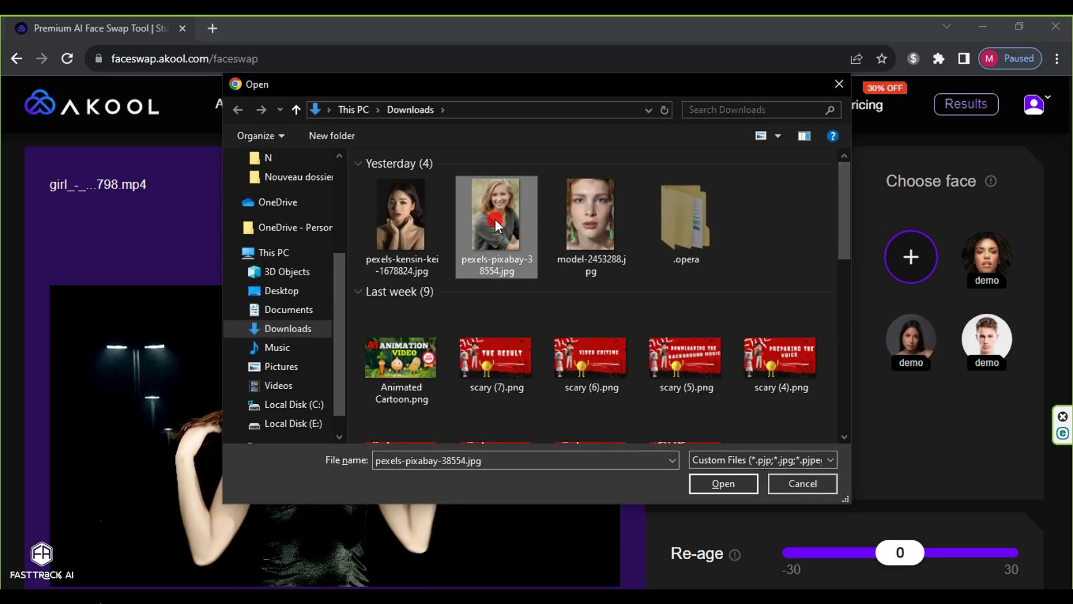
{"action": "left_click", "coordinate": [723, 484]}
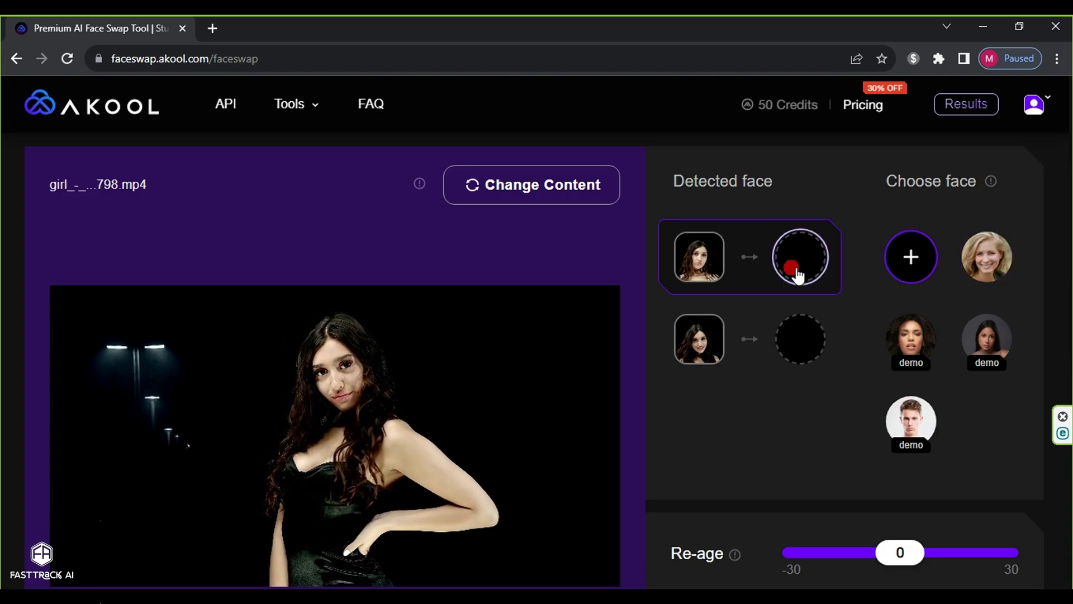
{"action": "left_click", "coordinate": [978, 254]}
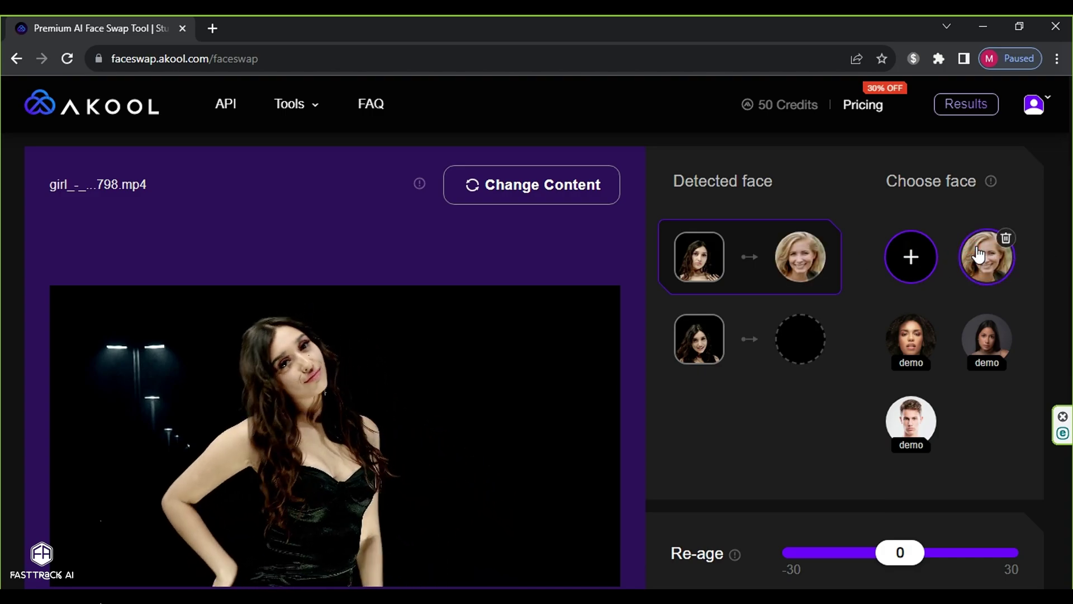
{"action": "left_click", "coordinate": [799, 351]}
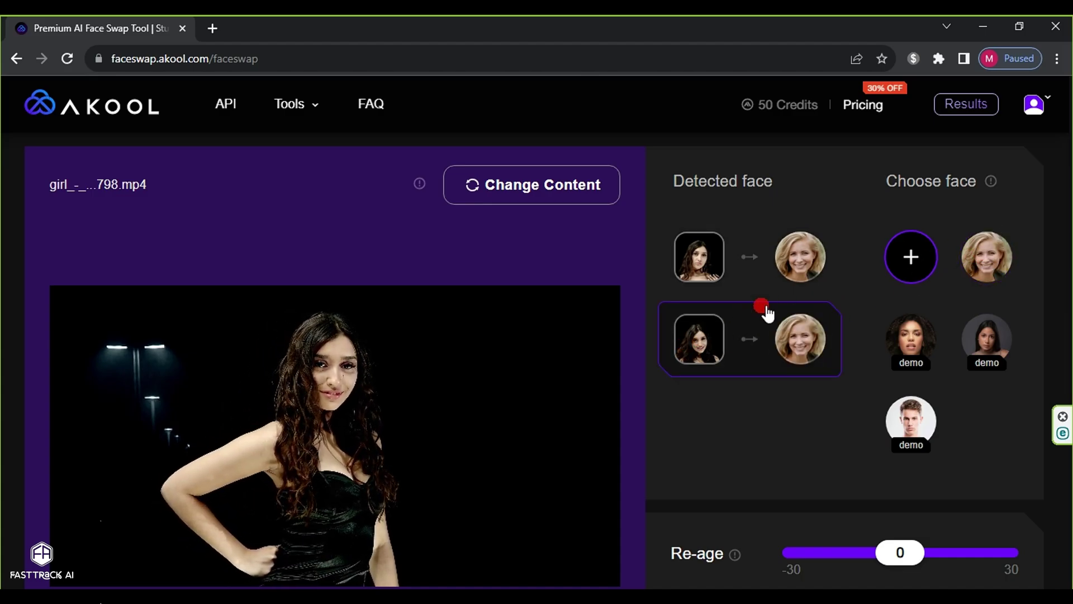
Turn on Face enhance and start the High Quality Face Swap of the dancing video.
{"action": "scroll", "coordinate": [550, 391], "scroll_direction": "down", "scroll_amount": 2}
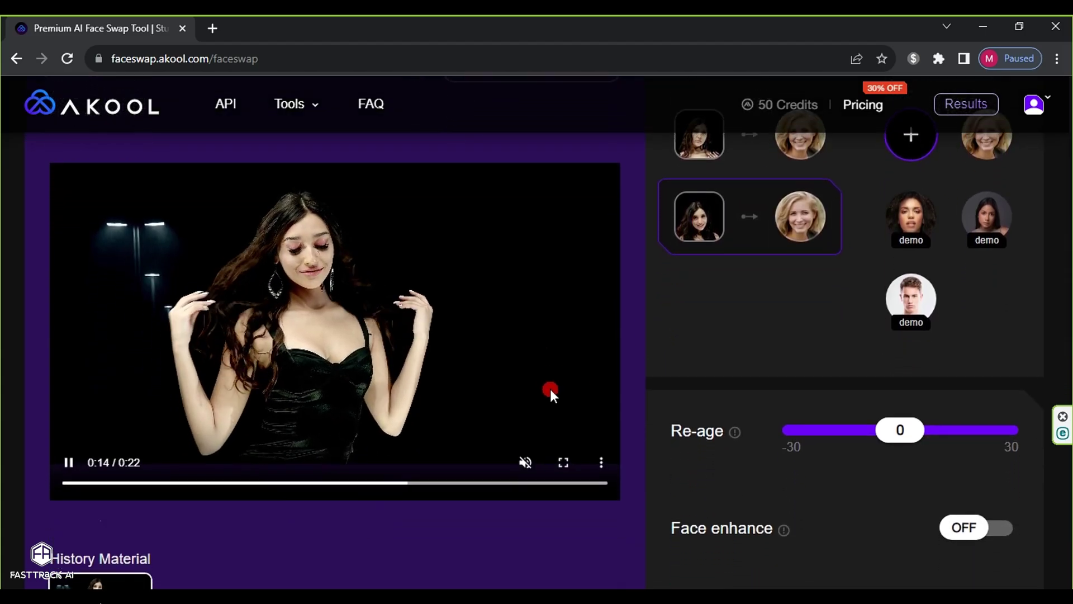
{"action": "scroll", "coordinate": [550, 392], "scroll_direction": "down", "scroll_amount": 2}
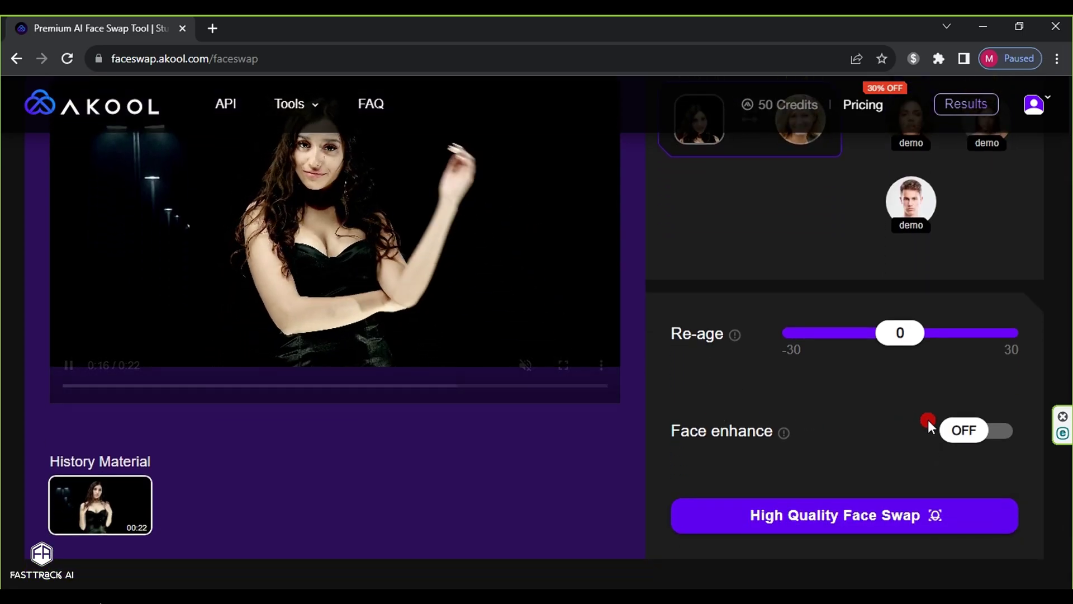
{"action": "left_click", "coordinate": [989, 428]}
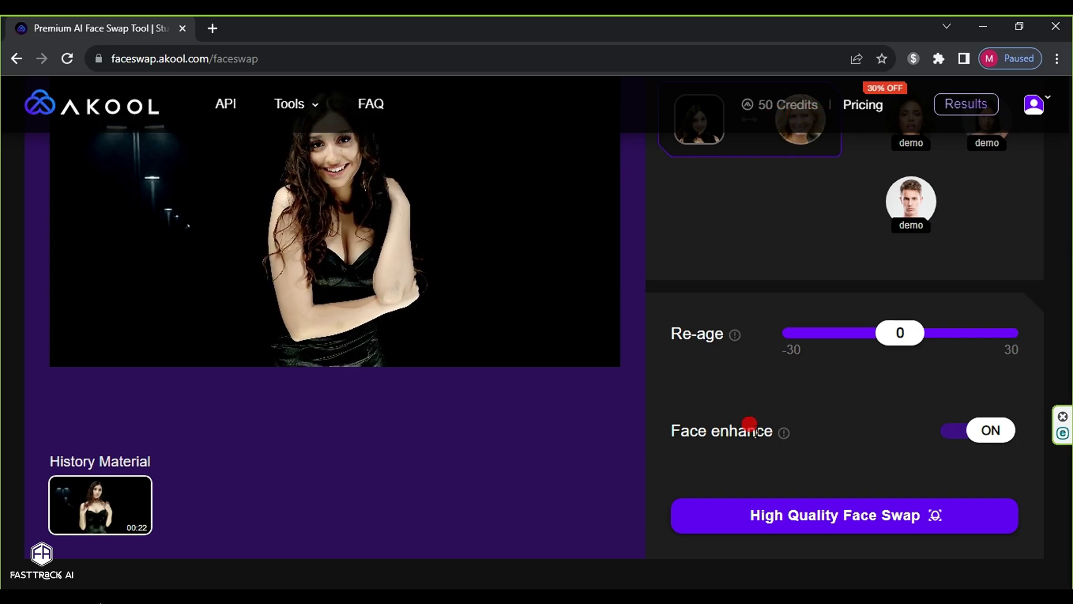
{"action": "left_click", "coordinate": [843, 517]}
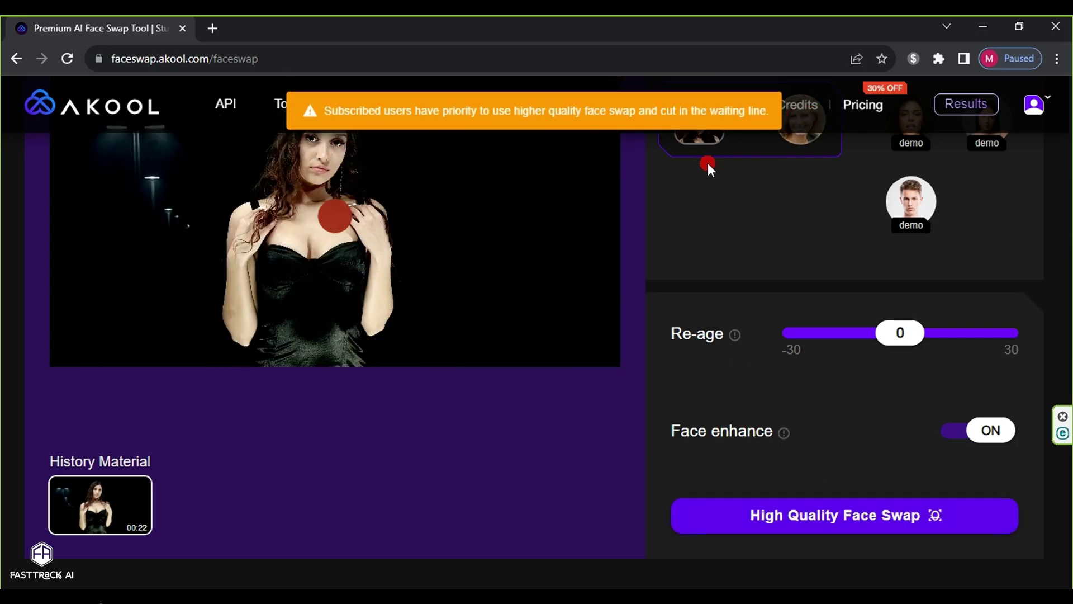
Check that final_girl_-_46949 shows 'Swapping...' on Results, then return to the AKOOL home page.
{"action": "scroll", "coordinate": [708, 162], "scroll_direction": "up", "scroll_amount": 4}
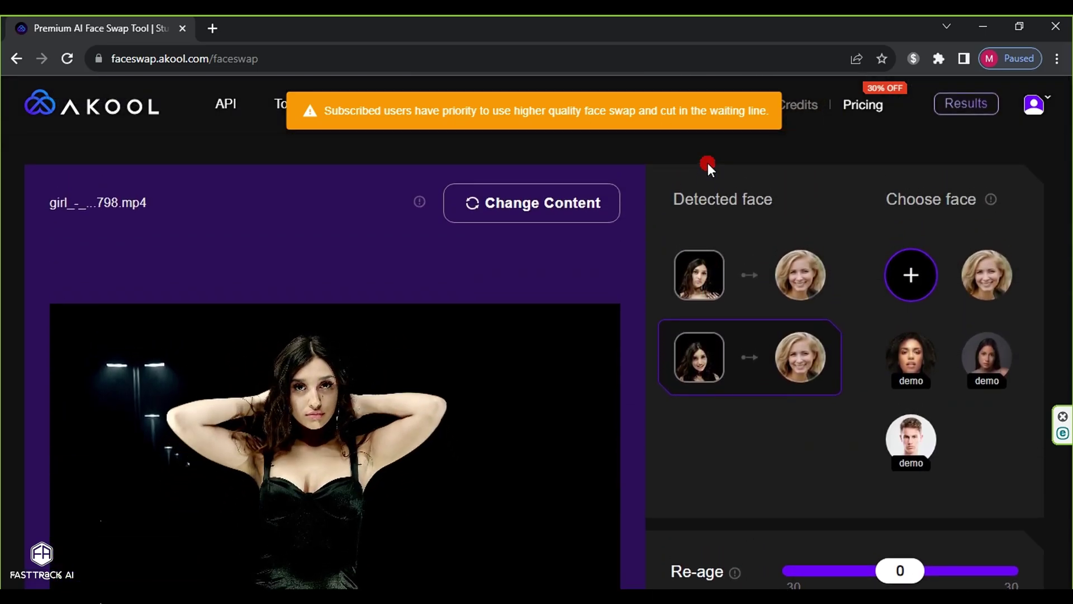
{"action": "left_click", "coordinate": [972, 108]}
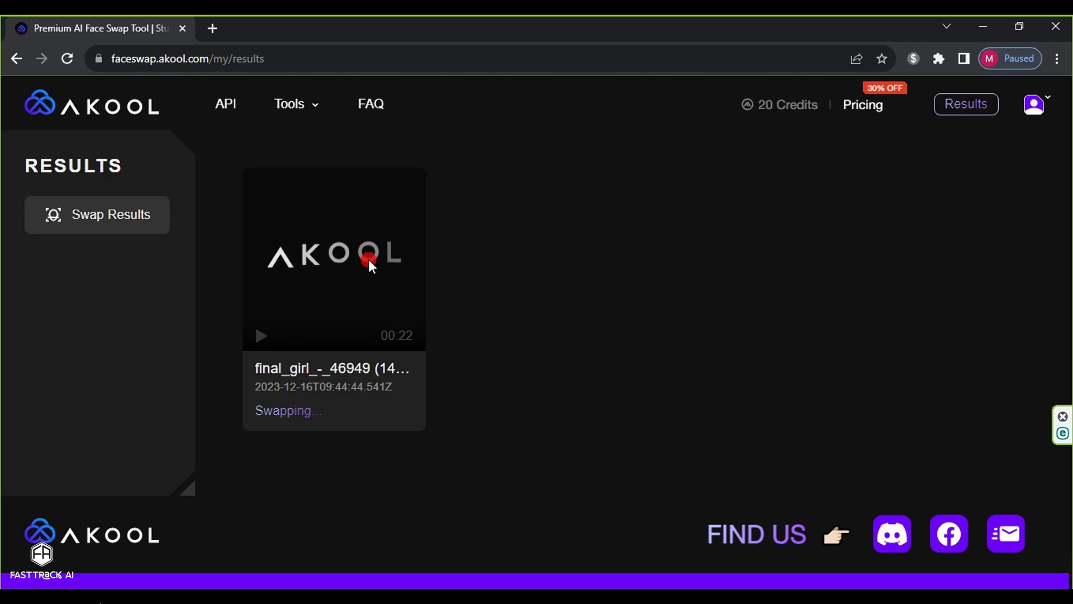
{"action": "left_click", "coordinate": [134, 112]}
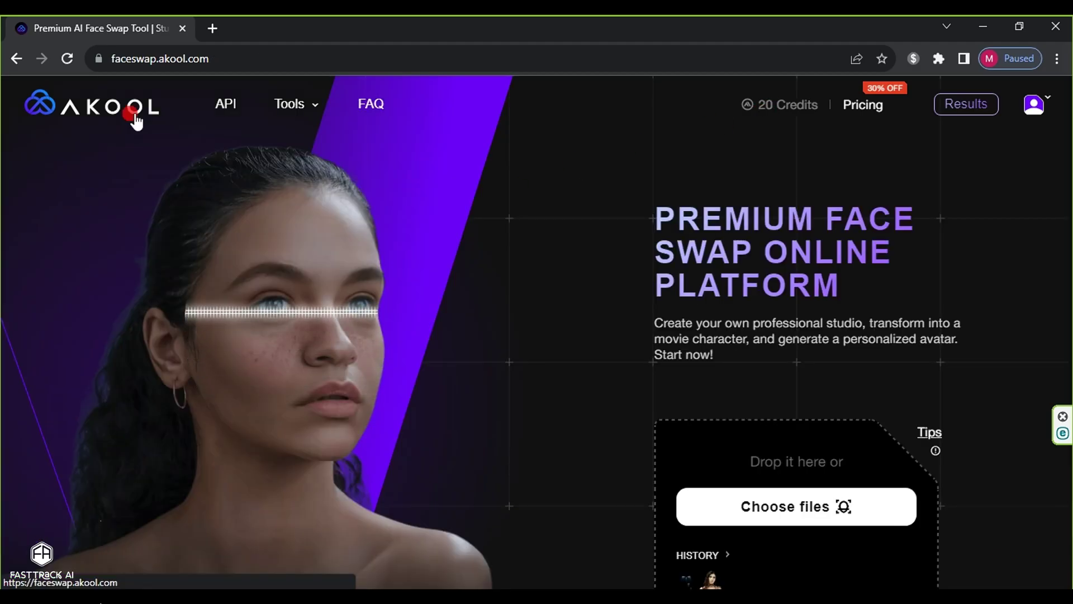
Upload the portrait pexels-pixabay-38554.jpg as new content and let its face be detected.
{"action": "left_click", "coordinate": [784, 506]}
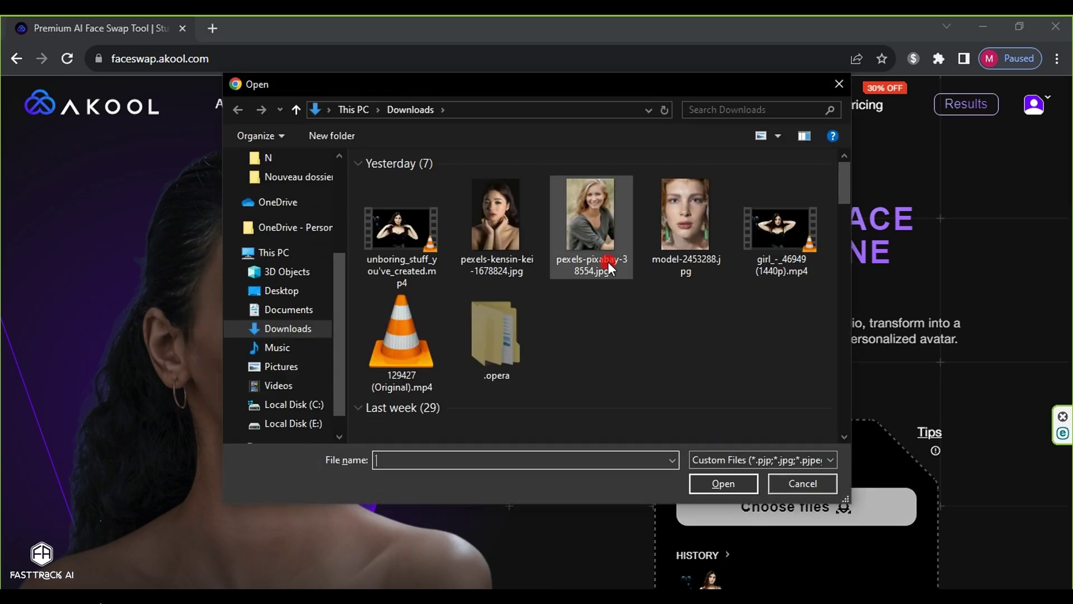
{"action": "left_click", "coordinate": [585, 219]}
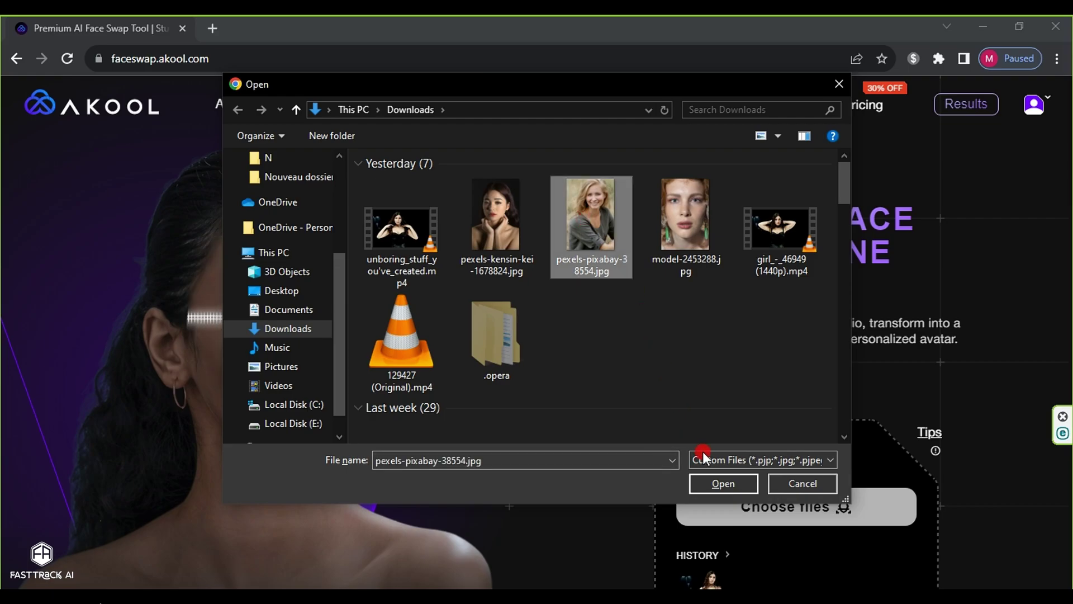
{"action": "left_click", "coordinate": [710, 485]}
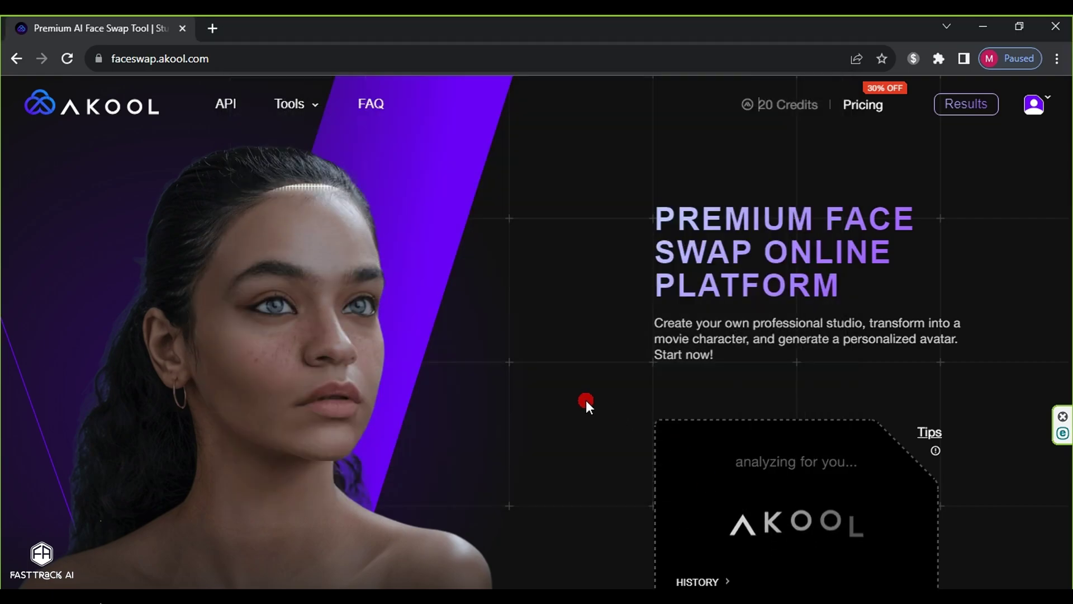
{"action": "scroll", "coordinate": [588, 403], "scroll_direction": "down", "scroll_amount": 2}
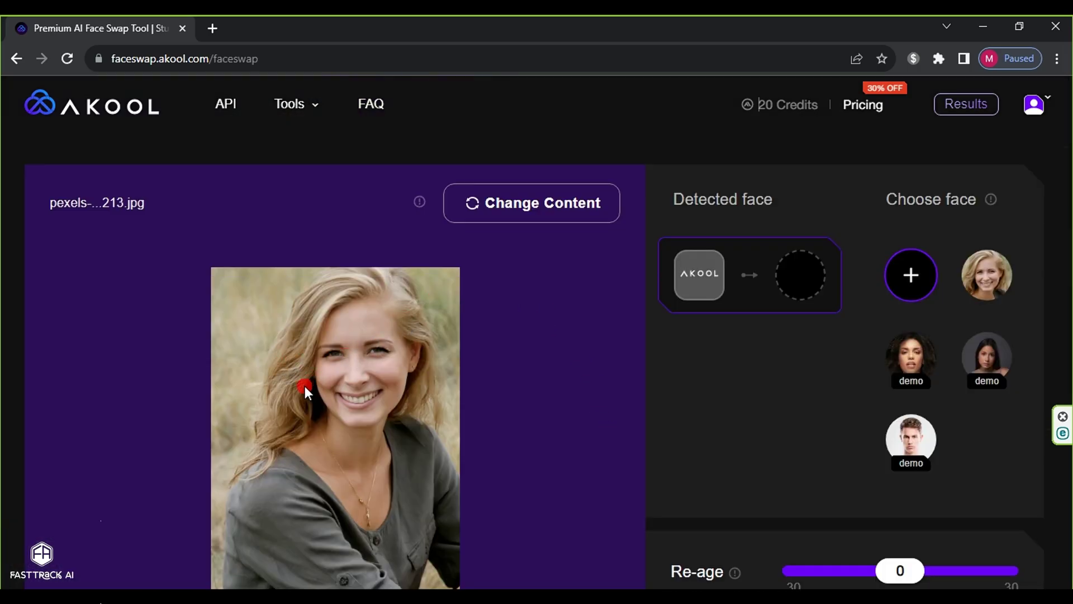
{"action": "scroll", "coordinate": [311, 394], "scroll_direction": "down", "scroll_amount": 2}
Add pexels-kensin-kei-1678824.jpg as the replacement face for the portrait's detected face.
{"action": "scroll", "coordinate": [310, 394], "scroll_direction": "up", "scroll_amount": 2}
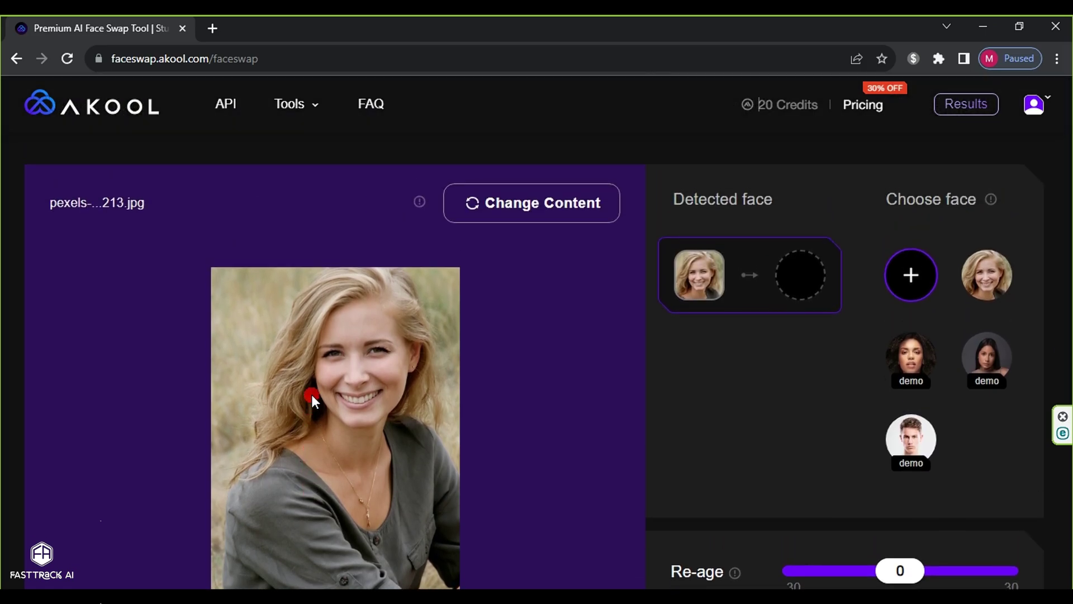
{"action": "left_click", "coordinate": [909, 274]}
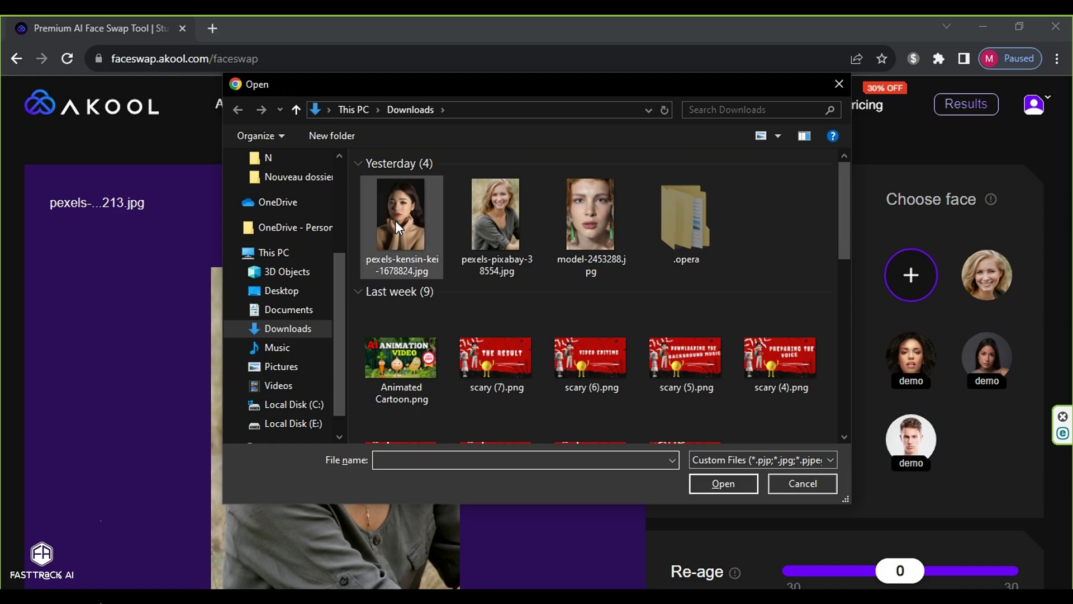
{"action": "left_click", "coordinate": [398, 220]}
{"action": "left_click", "coordinate": [724, 481]}
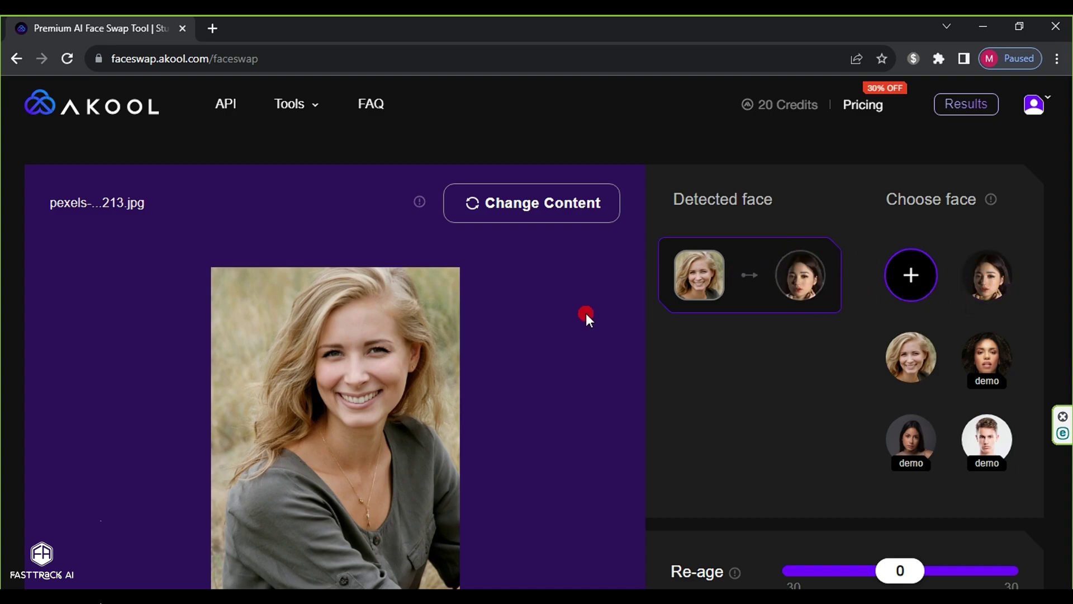
{"action": "scroll", "coordinate": [585, 313], "scroll_direction": "down", "scroll_amount": 4}
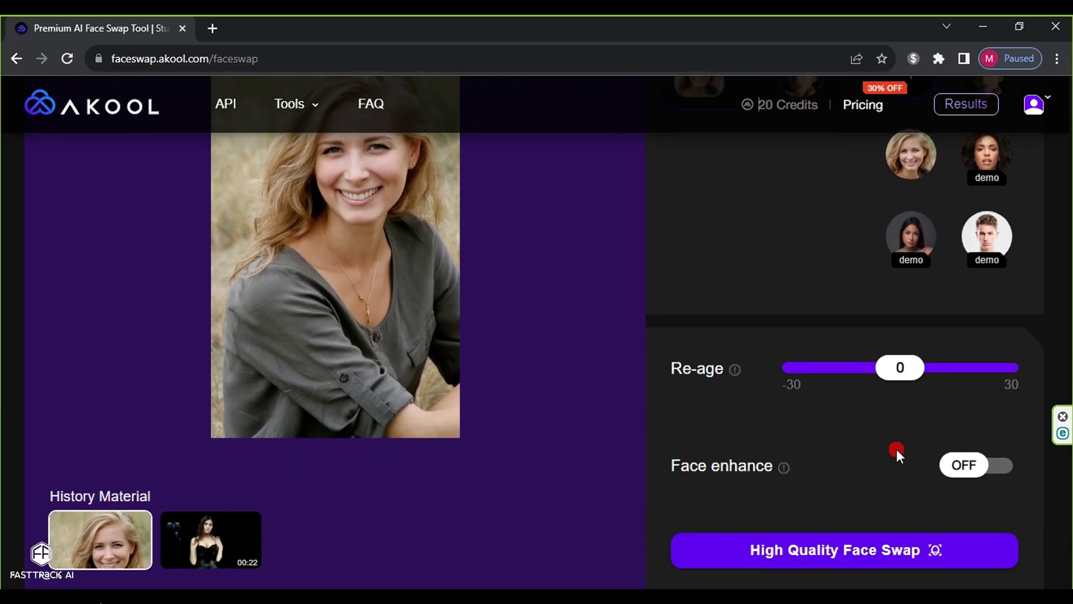
Start the High Quality Face Swap on the portrait and go to the Results page.
{"action": "left_click", "coordinate": [859, 554]}
{"action": "scroll", "coordinate": [489, 336], "scroll_direction": "up", "scroll_amount": 2}
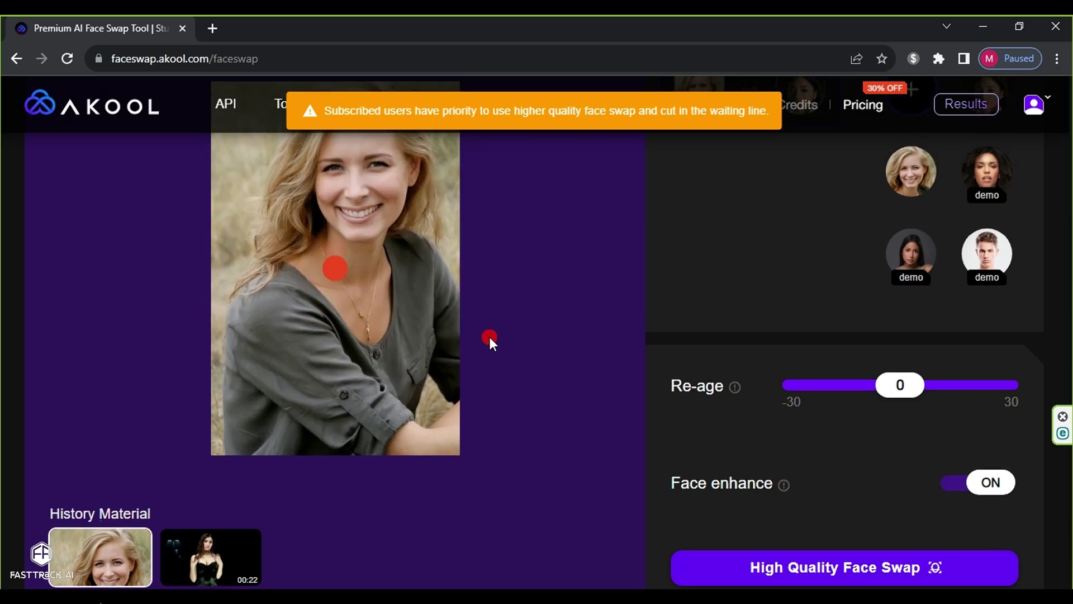
{"action": "scroll", "coordinate": [488, 336], "scroll_direction": "up", "scroll_amount": 1}
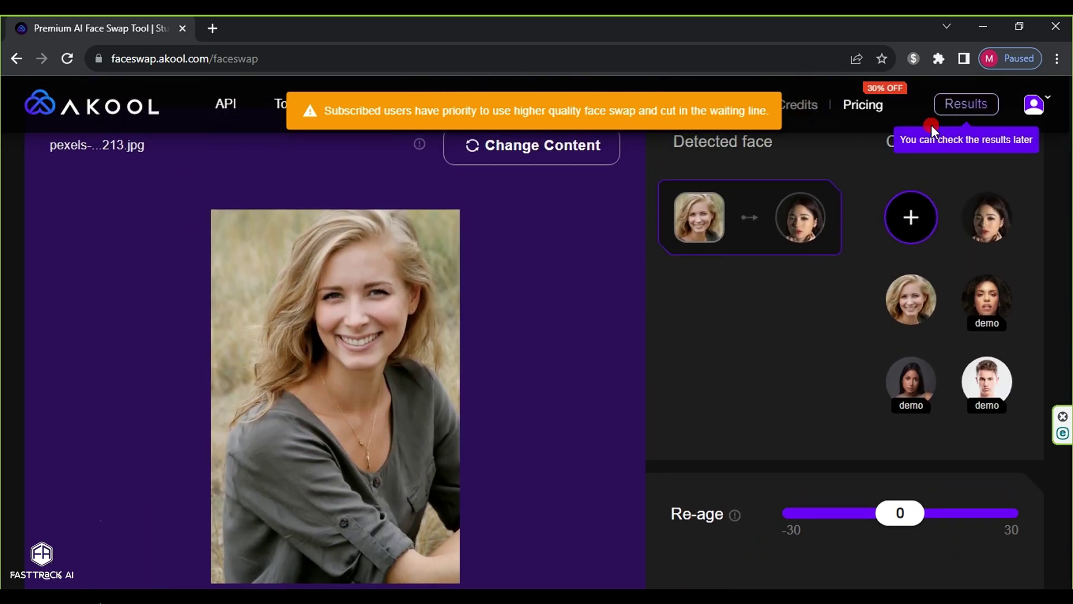
{"action": "left_click", "coordinate": [966, 106]}
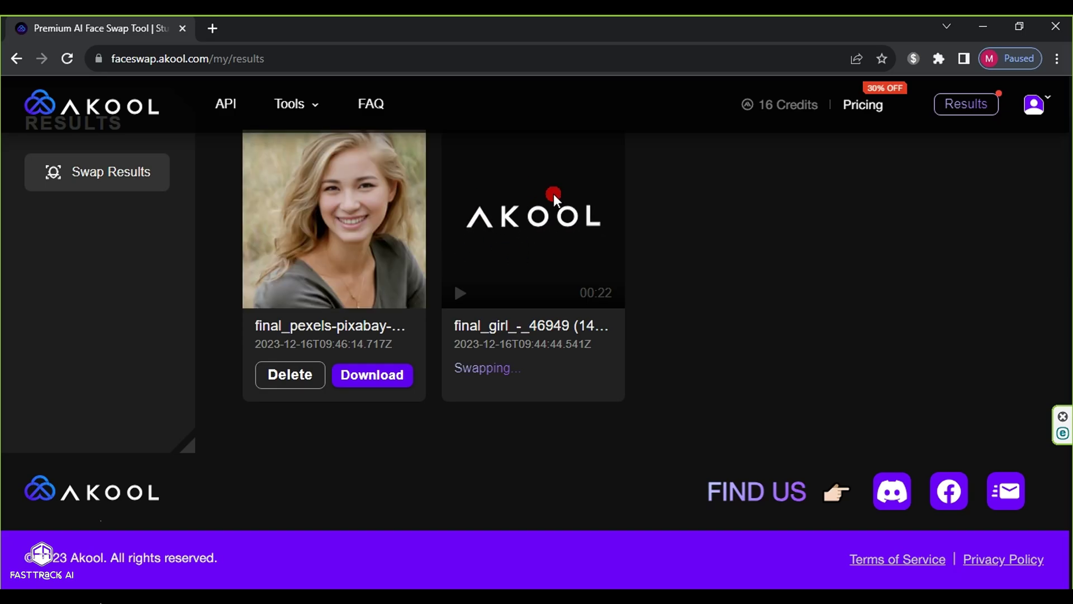
Preview the finished portrait, then download it and the finished dancing video.
{"action": "left_click", "coordinate": [367, 231]}
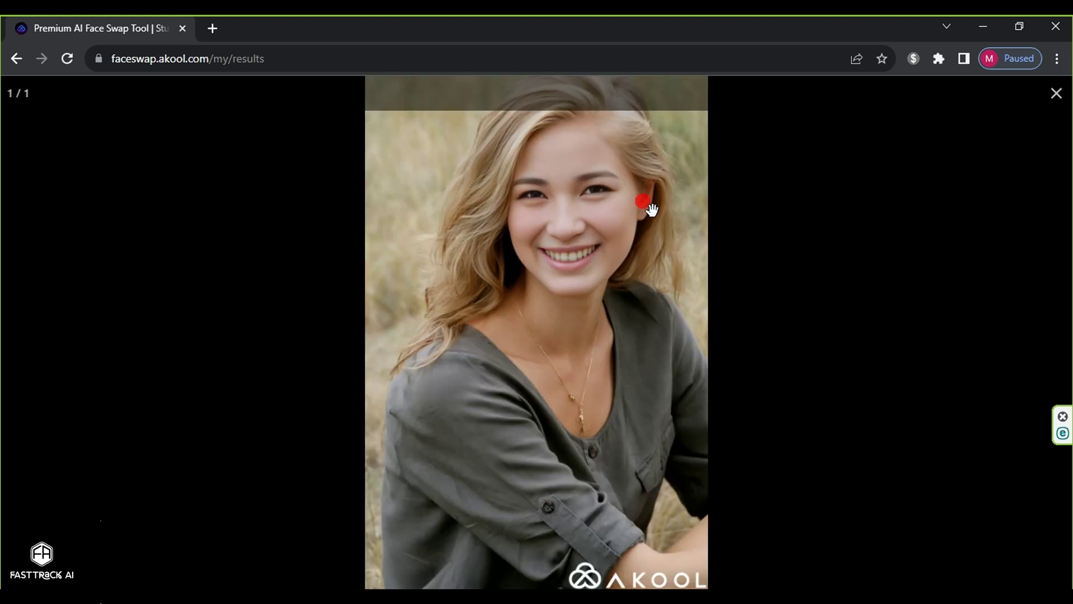
{"action": "key", "text": "Escape"}
{"action": "left_click", "coordinate": [365, 385]}
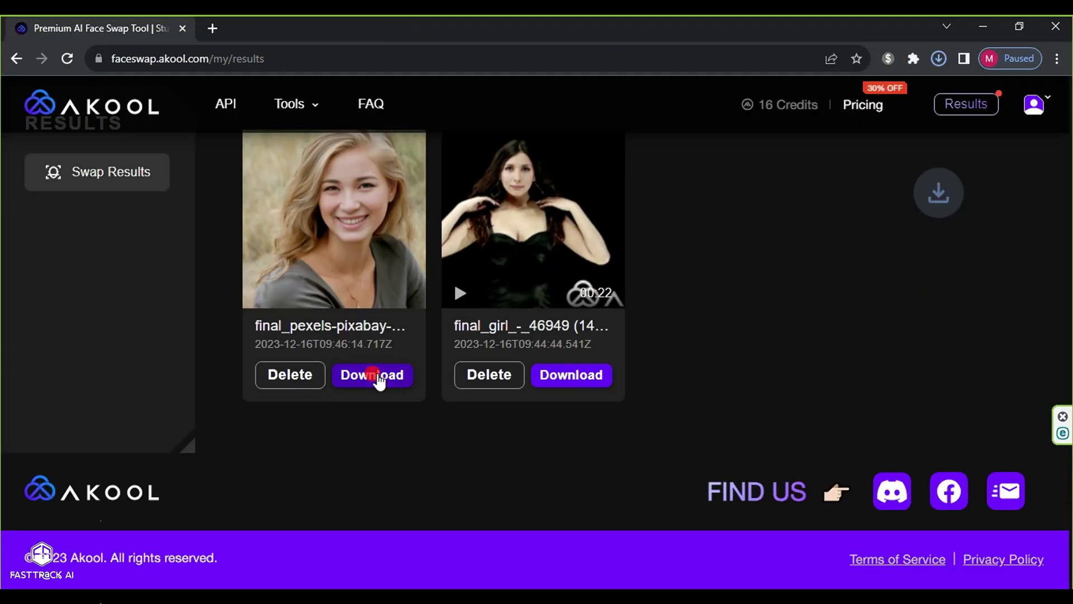
{"action": "left_click", "coordinate": [572, 376]}
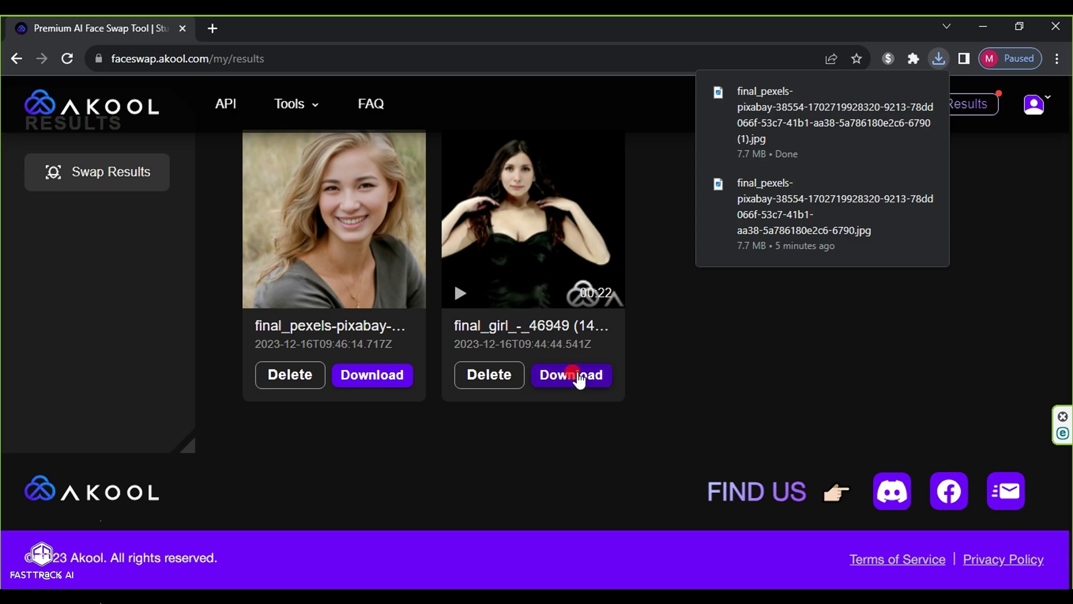